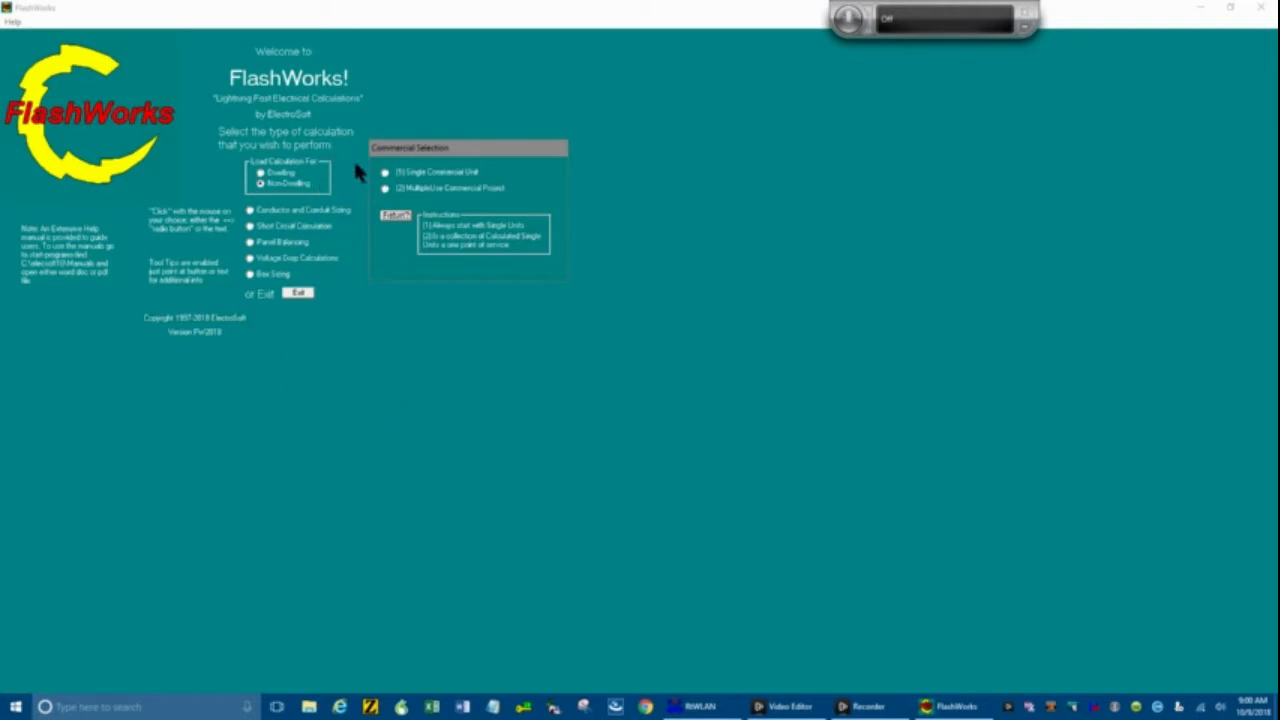
- Choose the (2) Multiple Use Commercial Project option under Commercial Selection
click(386, 189)
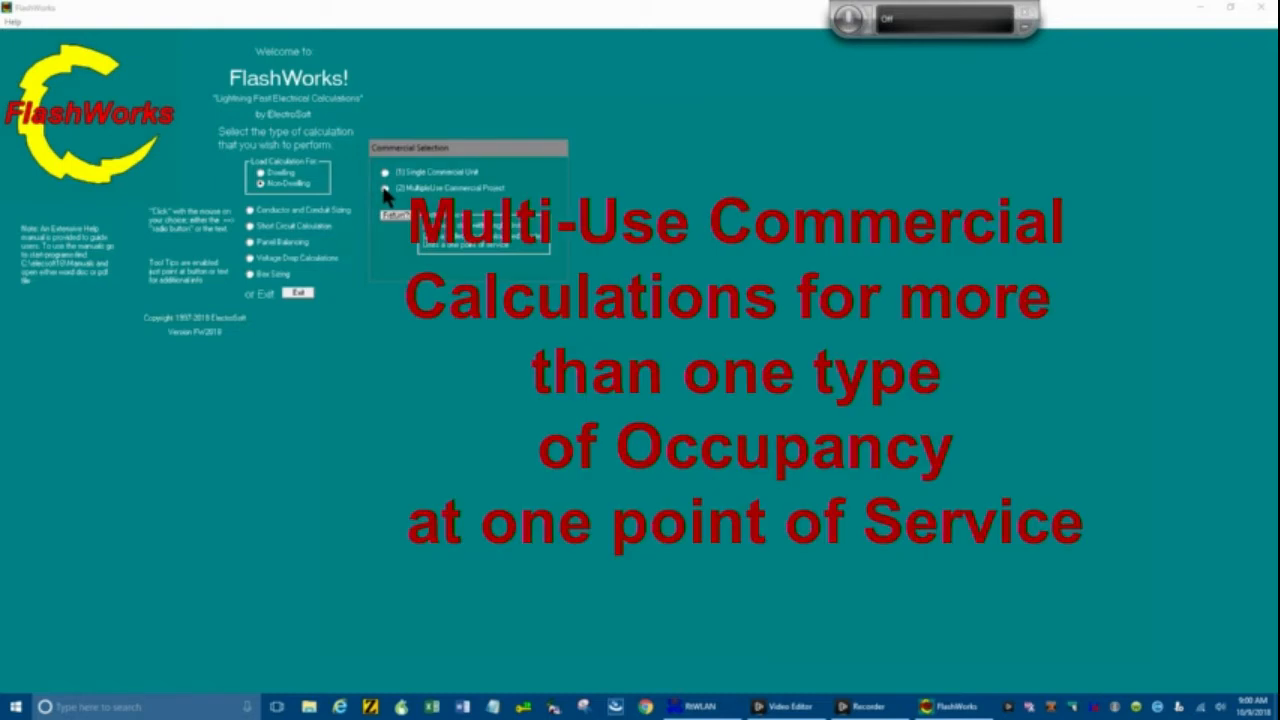
click(386, 195)
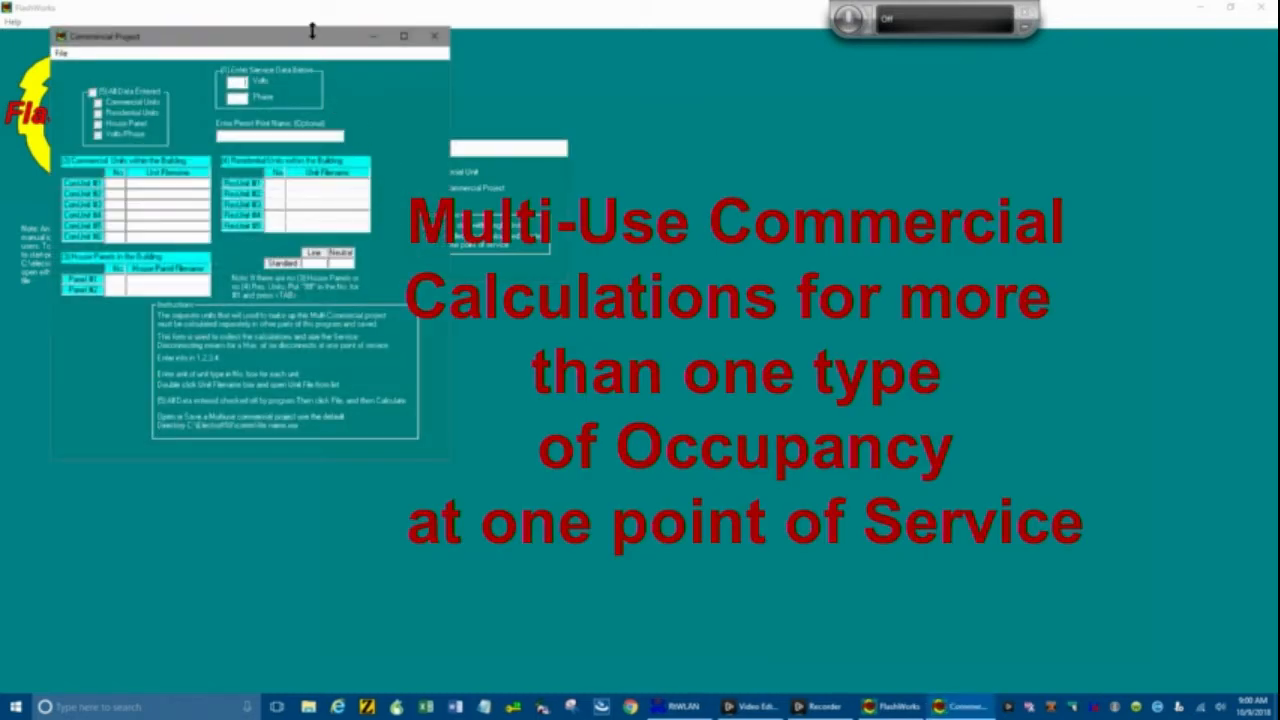
drag(310, 35, 600, 80)
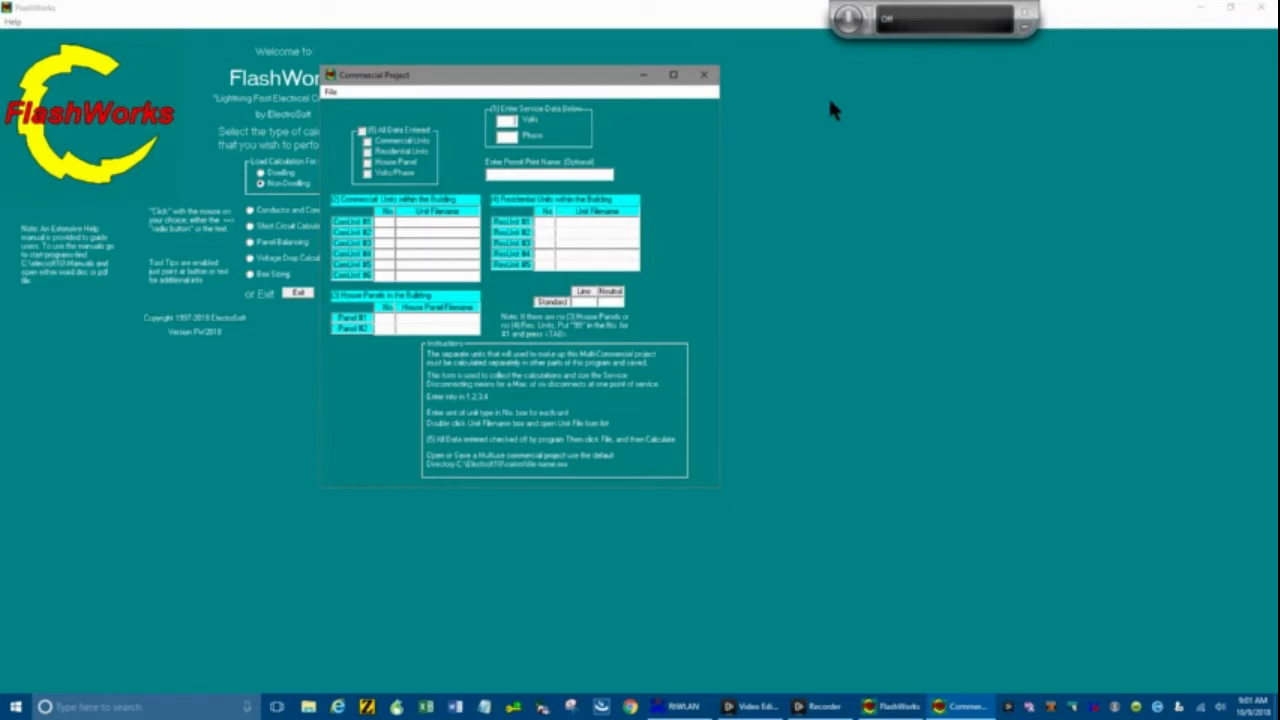
text(0)
text(0)
- Enter a 208-volt, 3-phase service and a count of 1 for ComUnit #1
click(505, 138)
text(3)
click(385, 222)
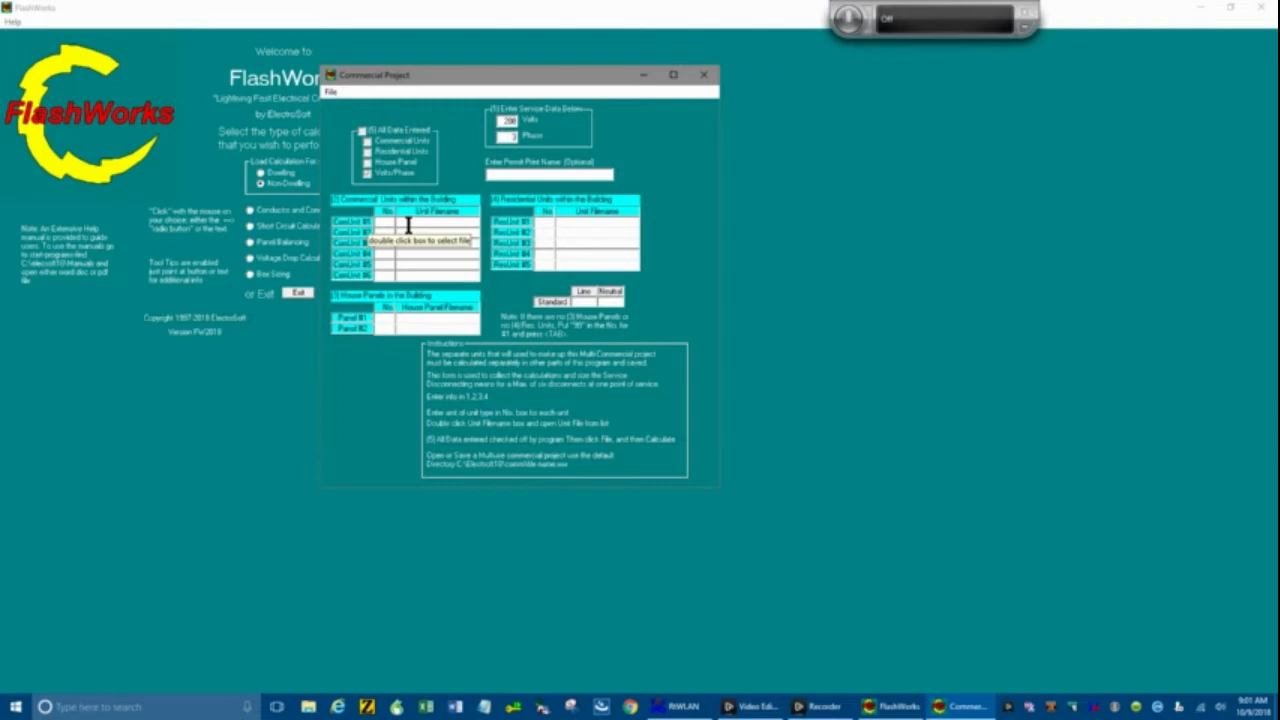
text(1)
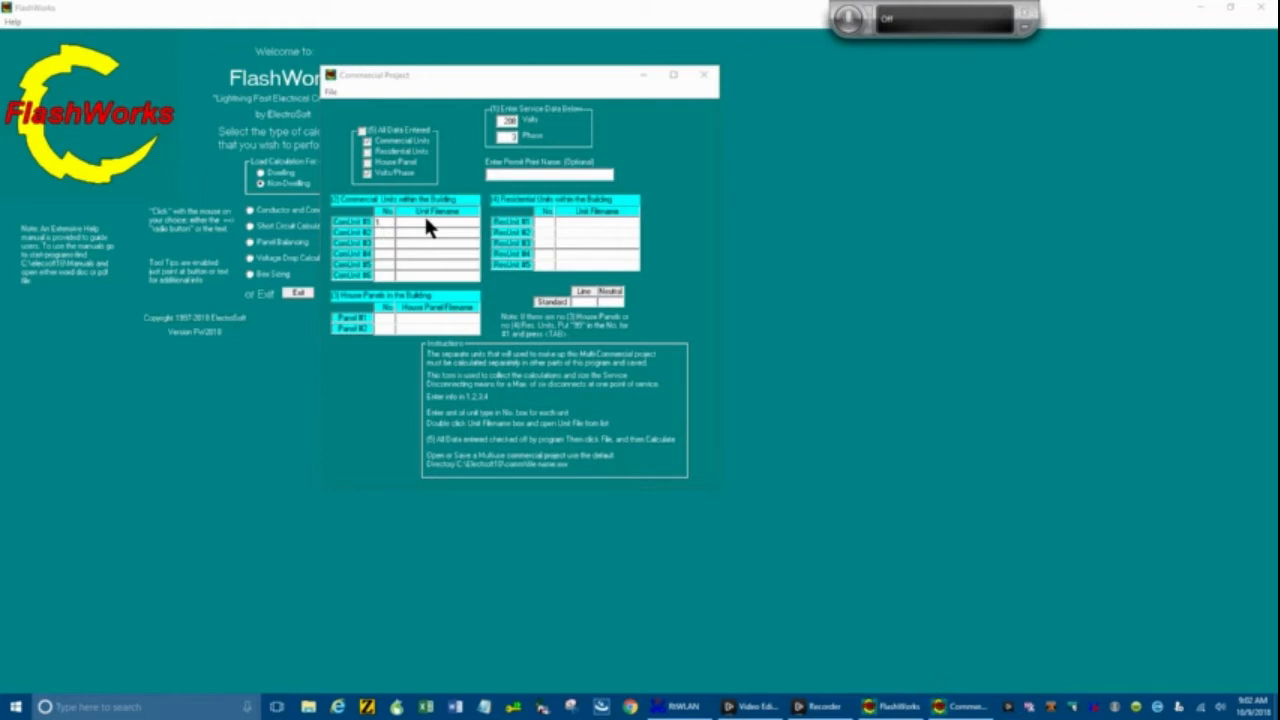
- Assign sample.ccc as the unit filename for commercial unit 1
double_click(424, 220)
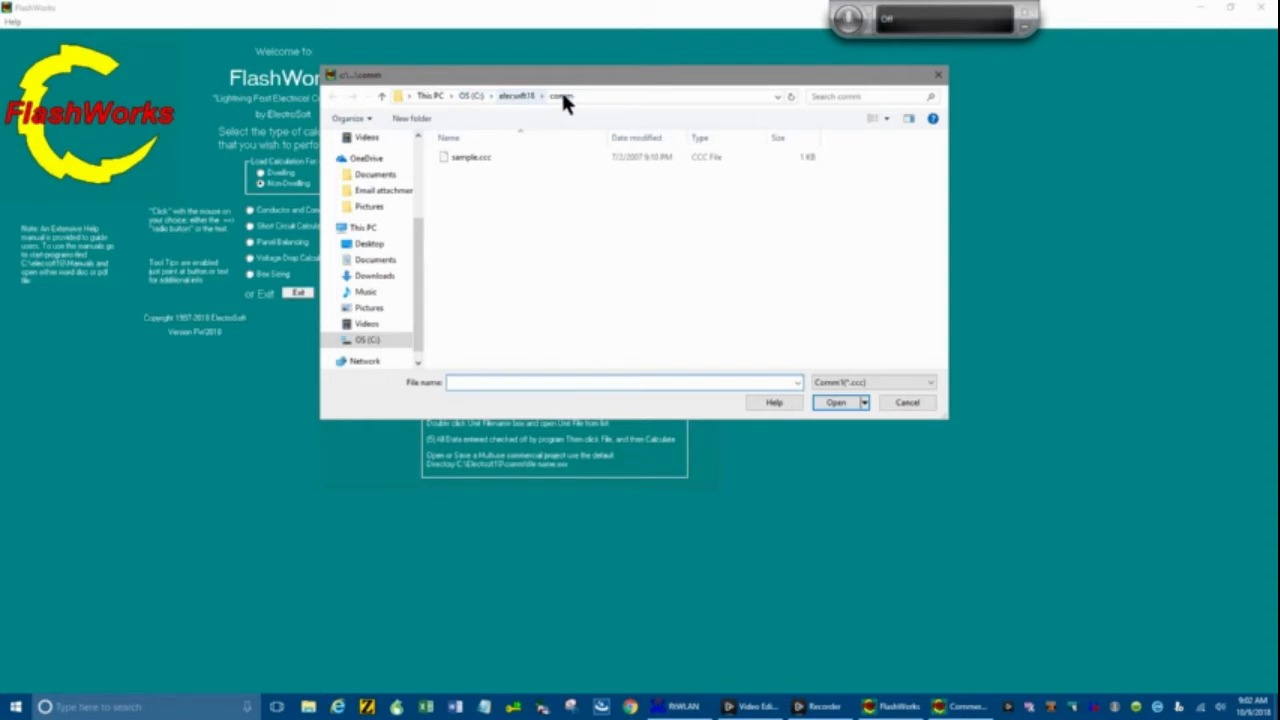
double_click(474, 158)
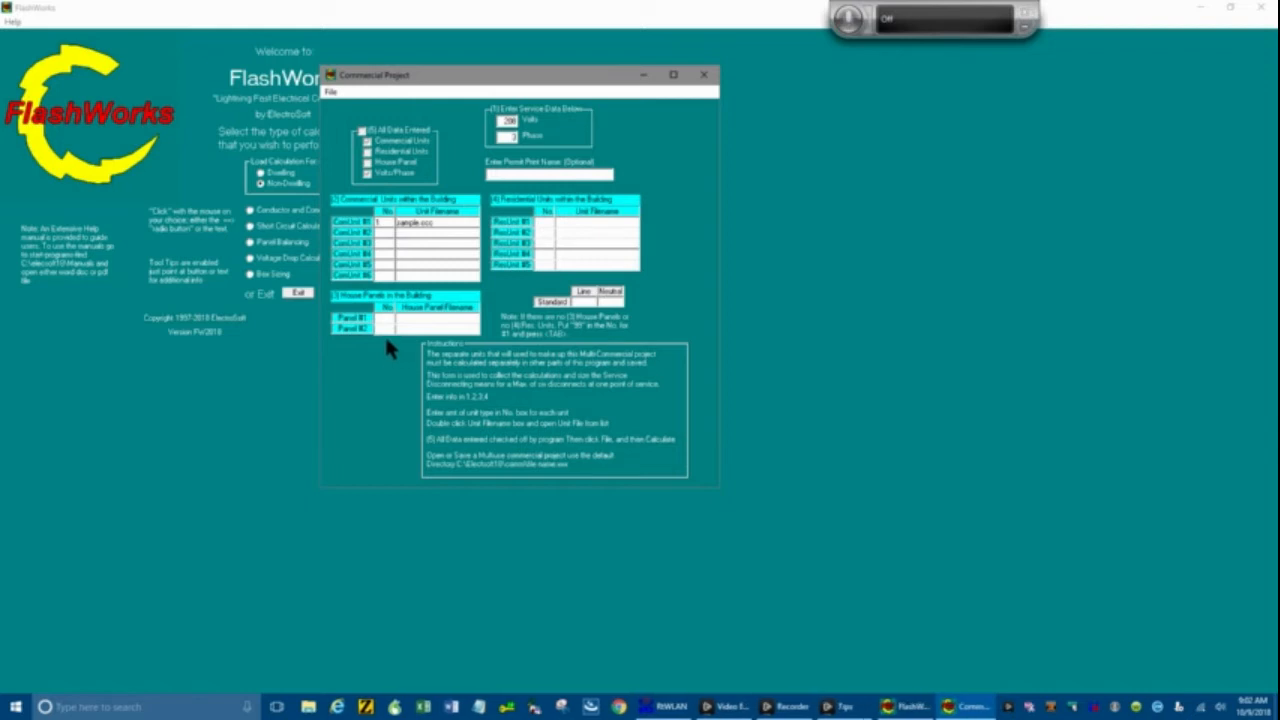
- Enter one house panel and assign sample.hpf as its panel file
click(385, 320)
text(1)
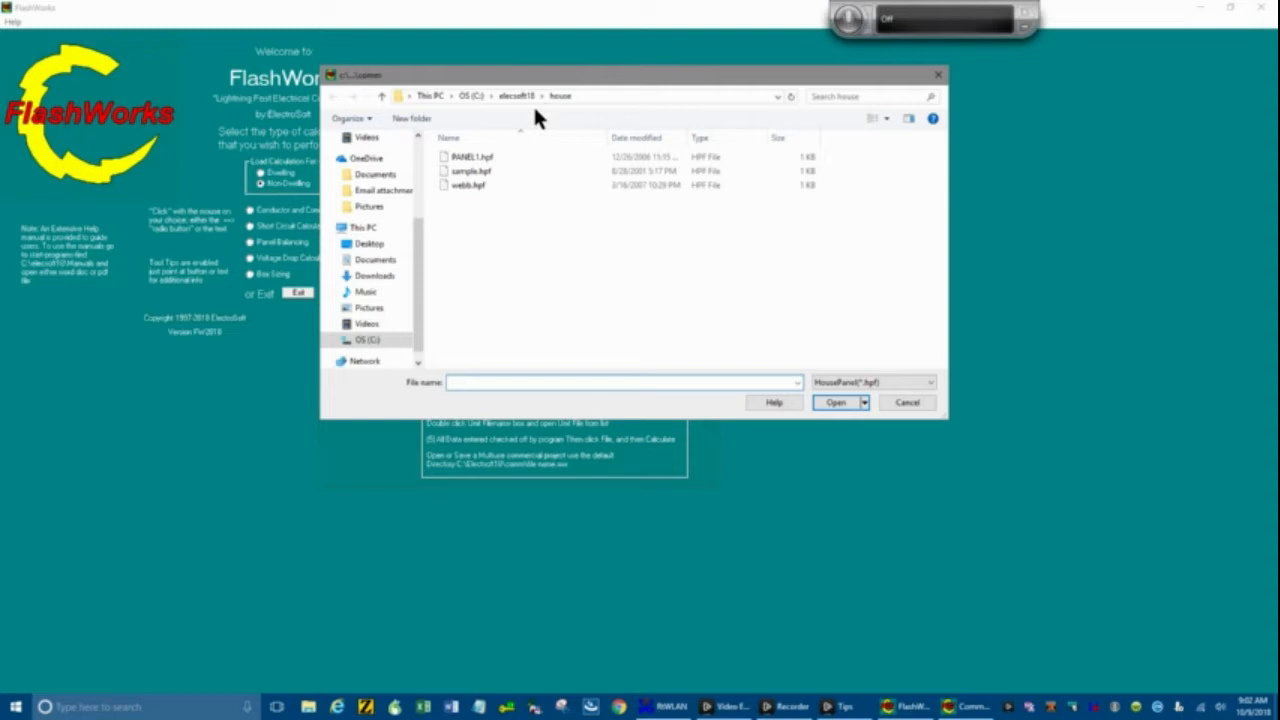
double_click(483, 168)
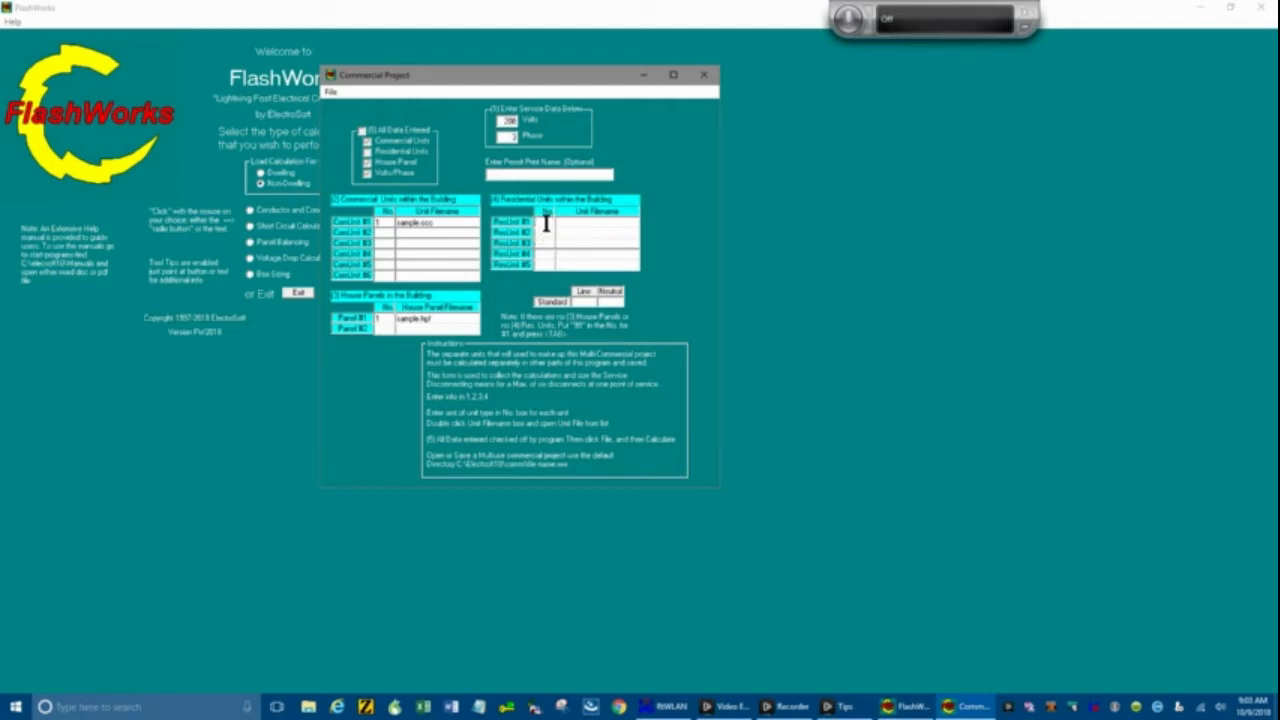
text(1)
- Assign Sample1.rr as the file for residential unit 1
double_click(602, 222)
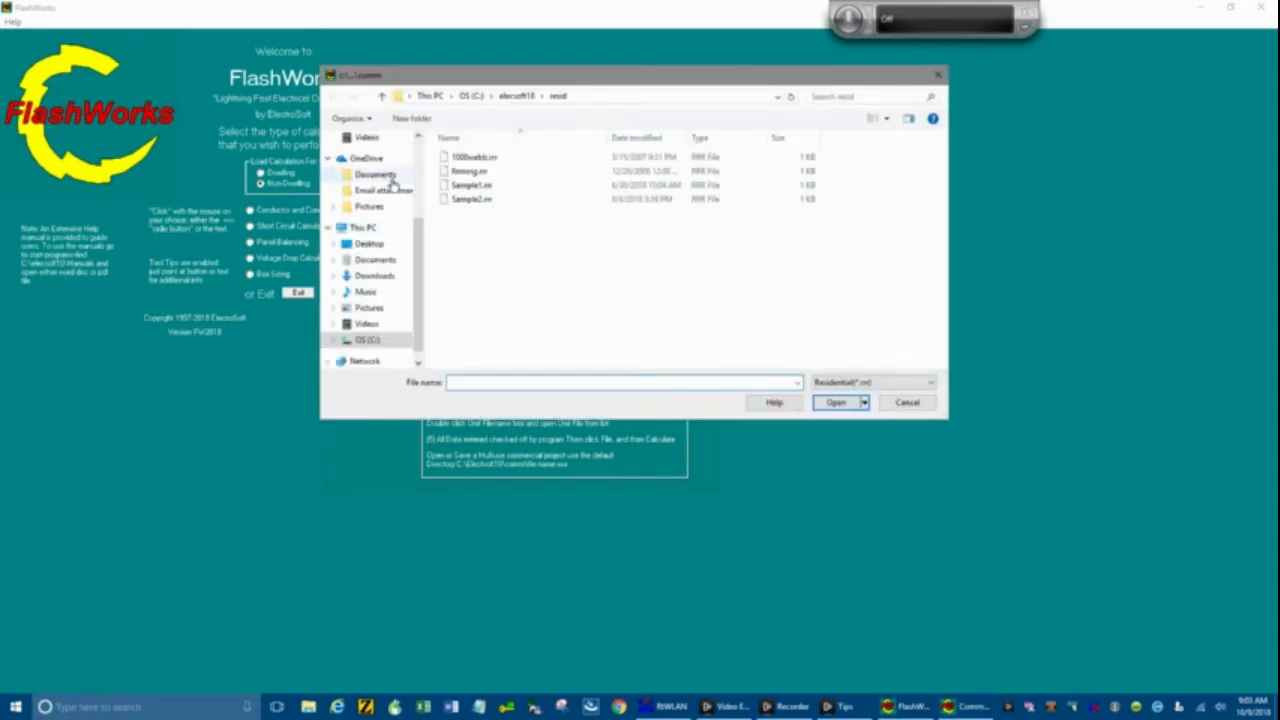
double_click(466, 186)
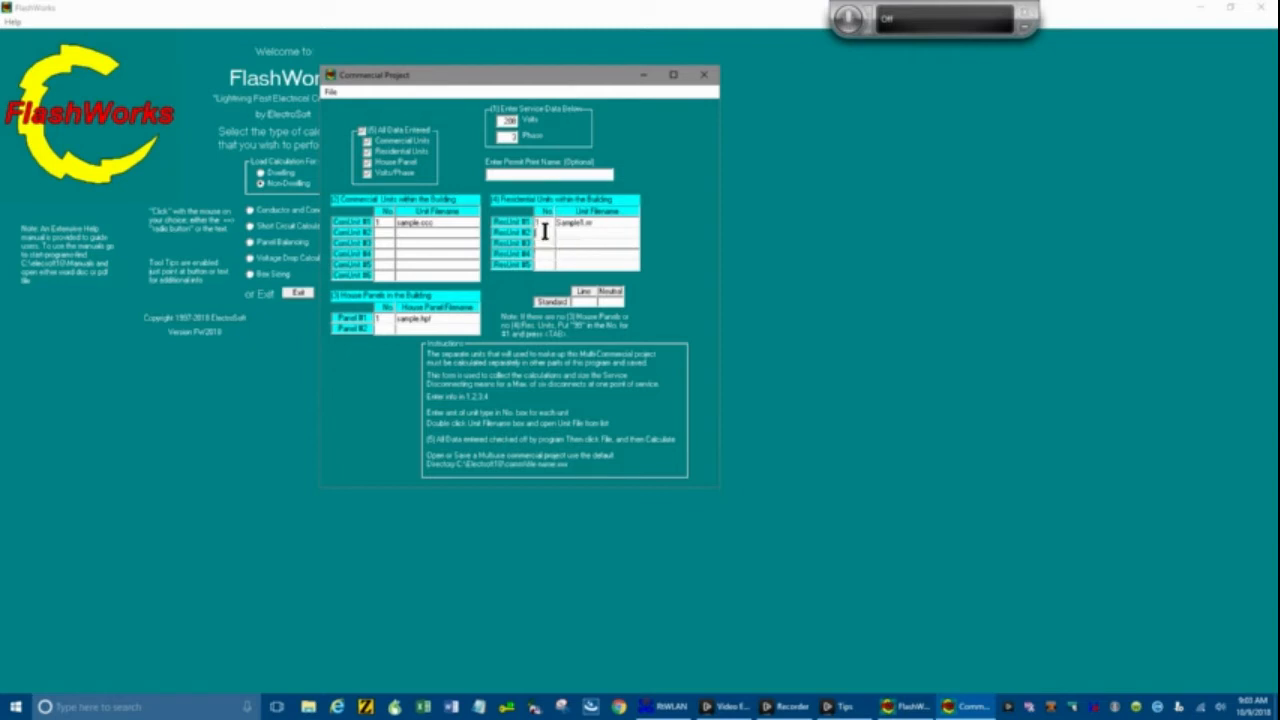
- Enter one residential unit 2 and assign Sample1.rr as its file
click(543, 232)
double_click(575, 232)
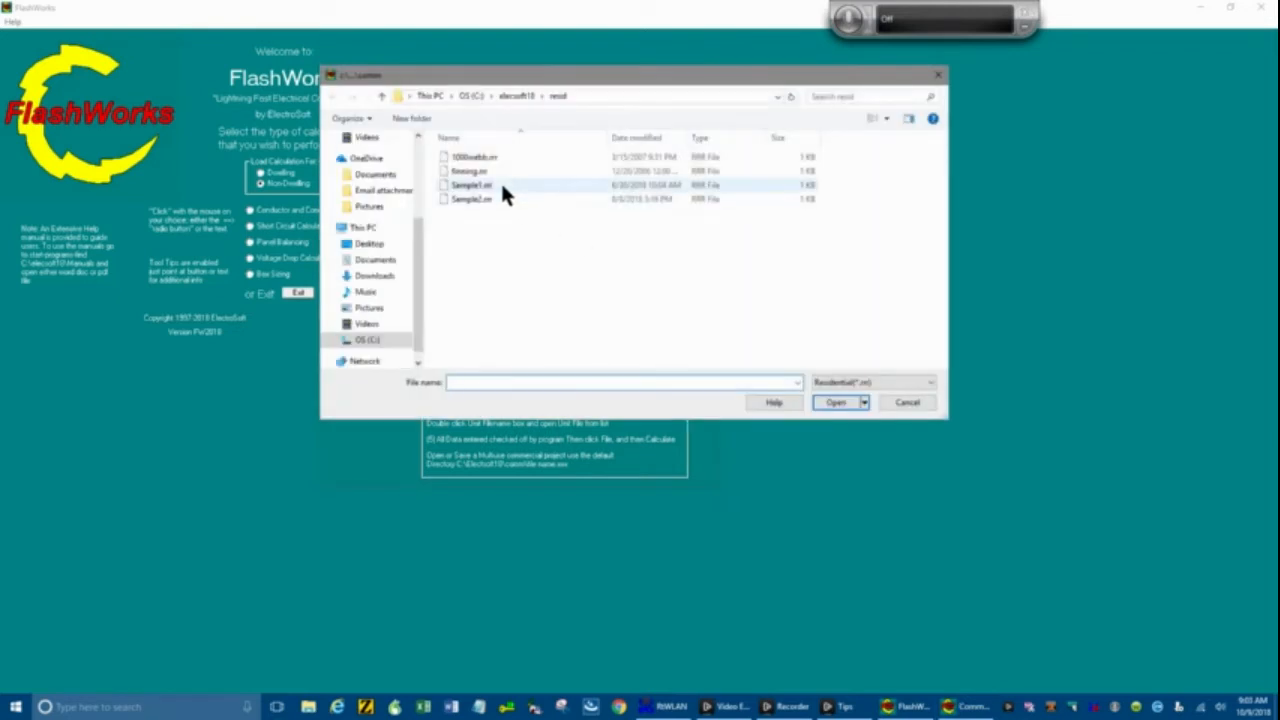
click(496, 184)
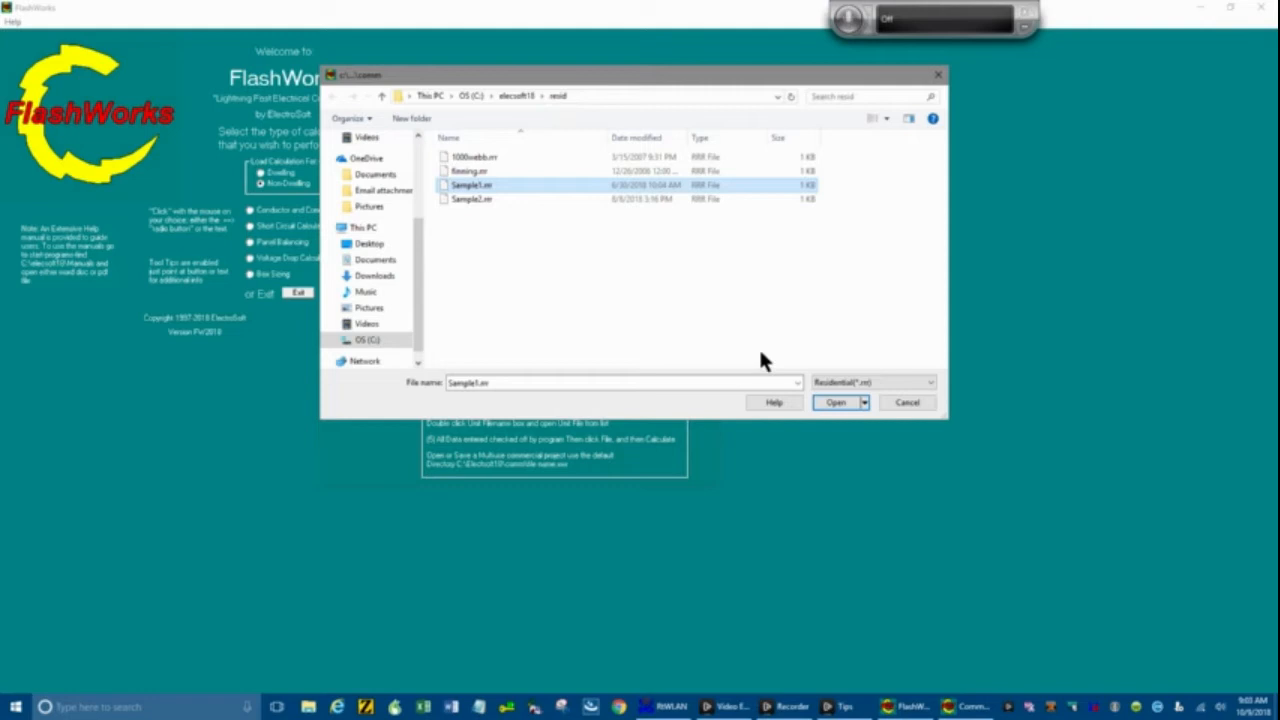
click(838, 402)
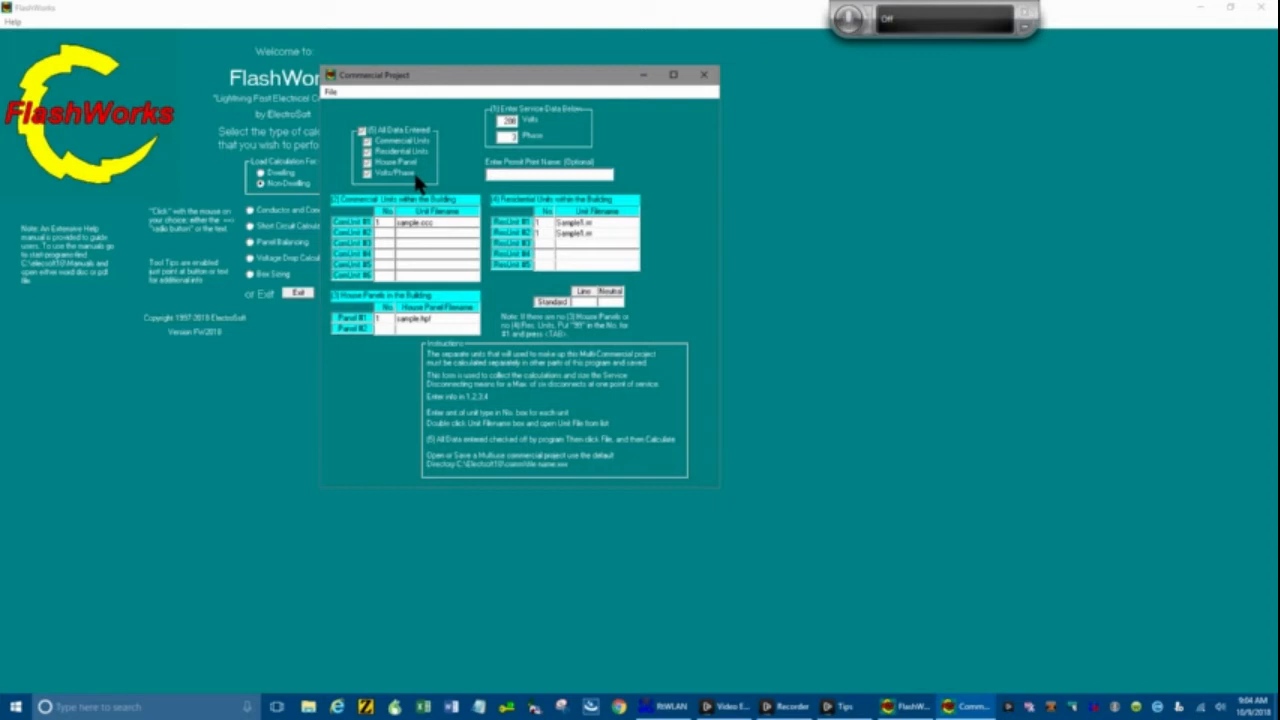
- Run File > Calculate, accept the 4-unit warning and review the 304 line / 200 neutral results
click(331, 93)
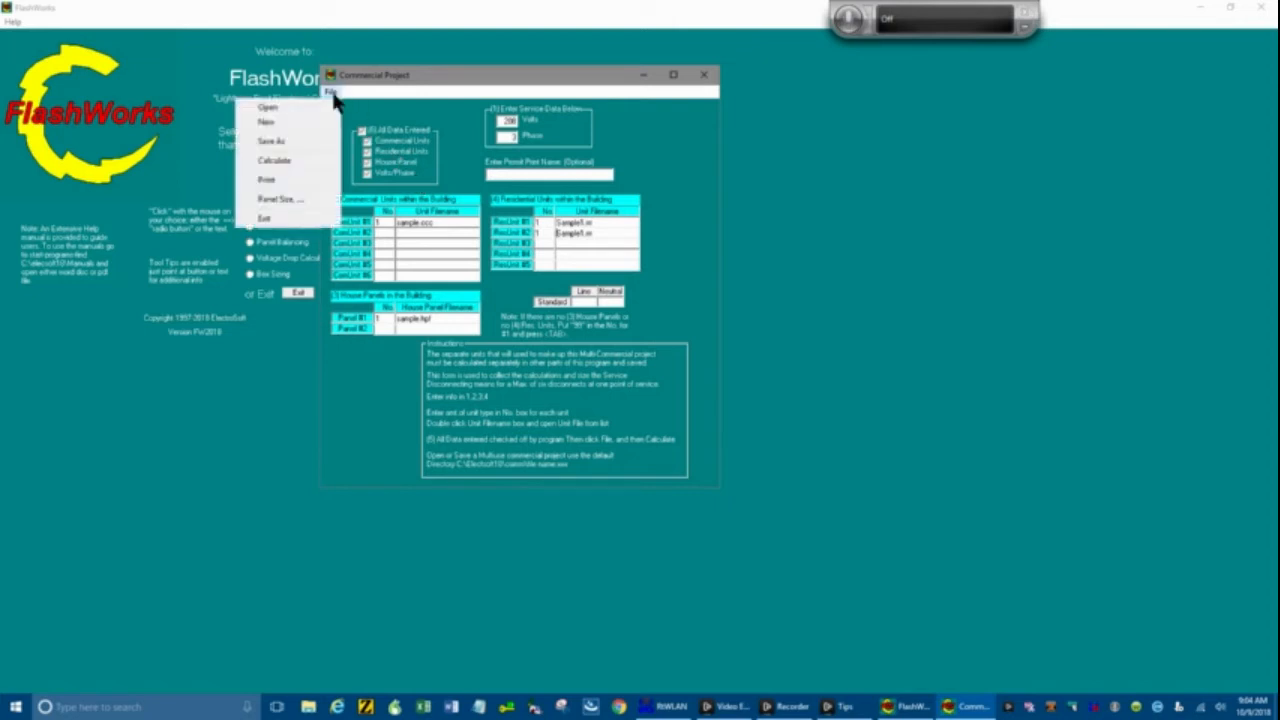
click(295, 156)
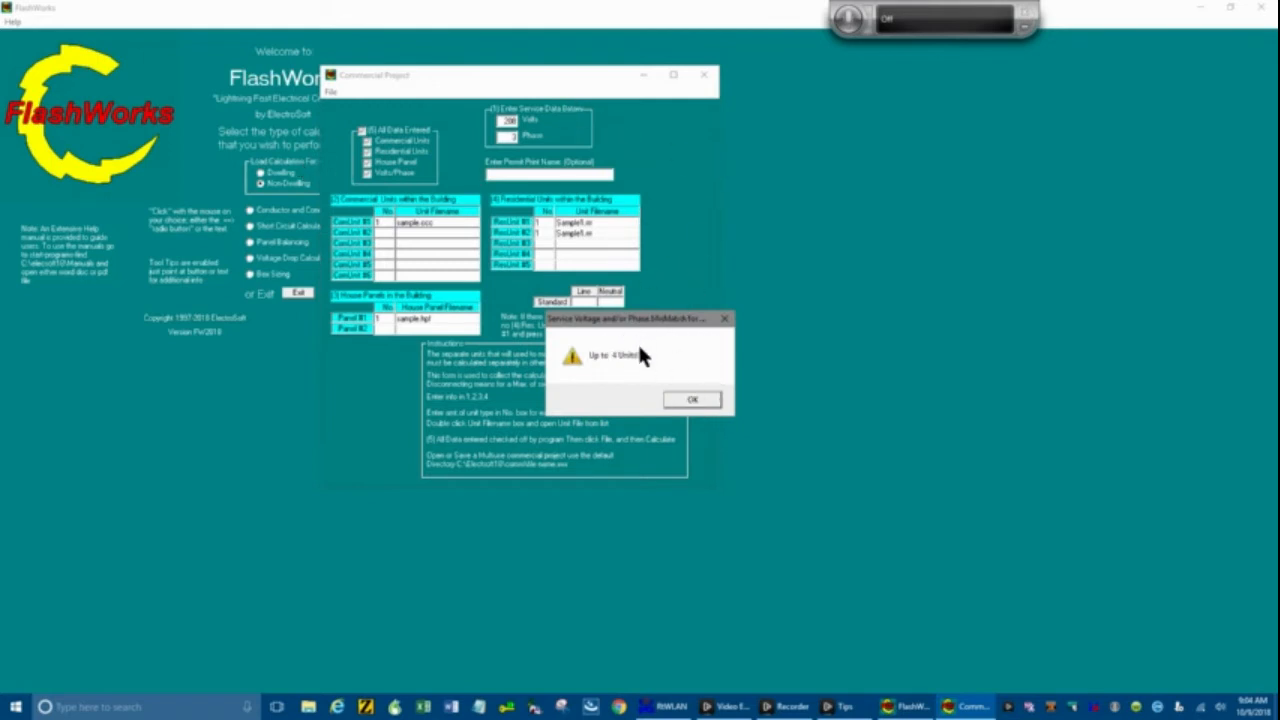
click(693, 403)
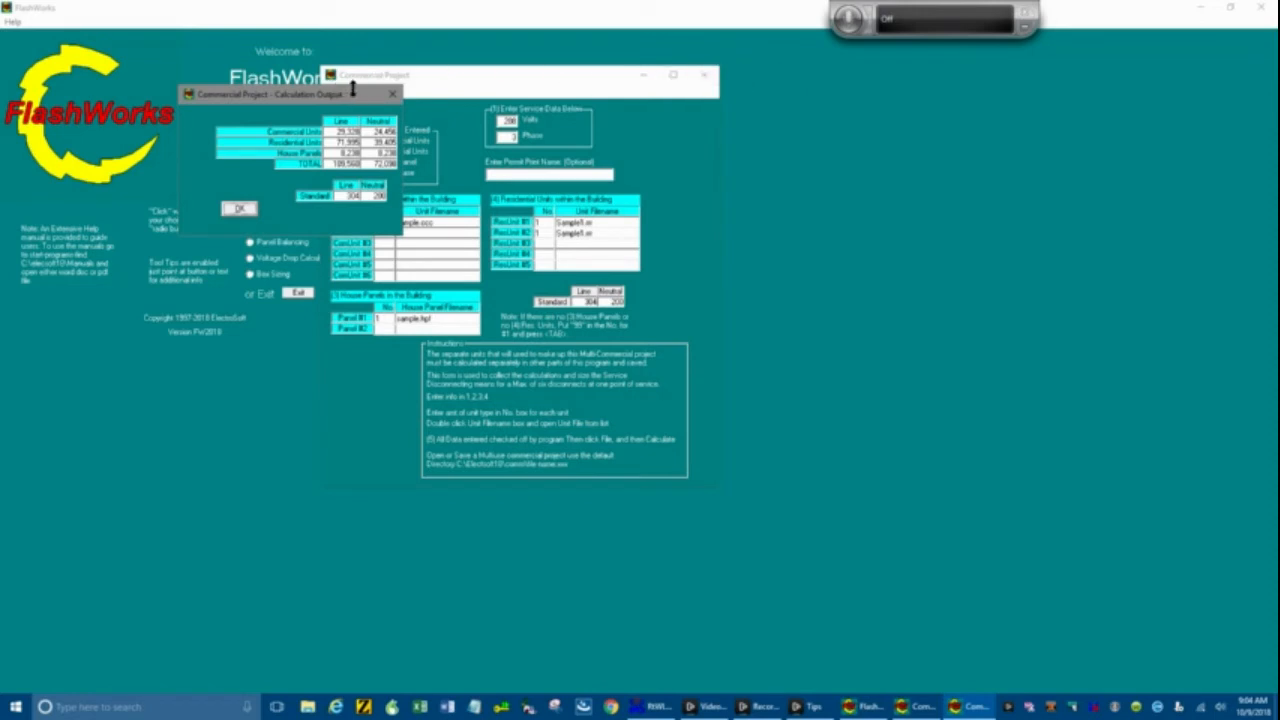
drag(352, 92, 900, 120)
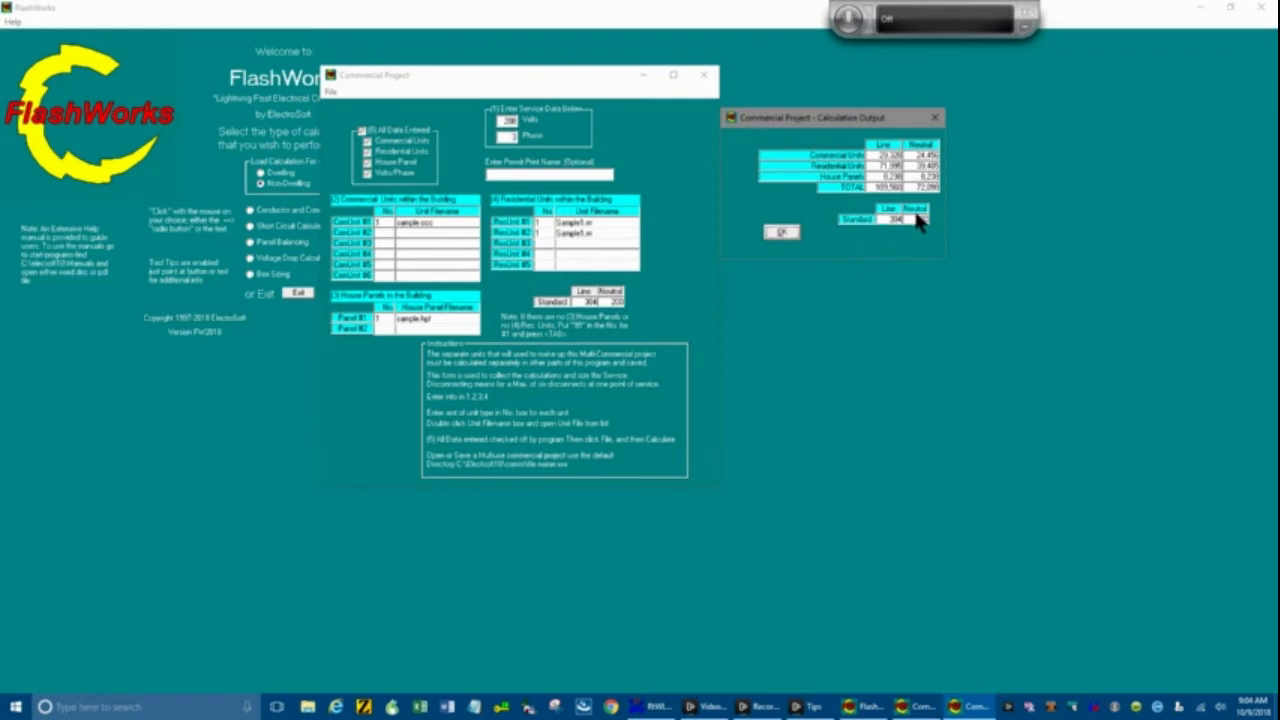
click(781, 232)
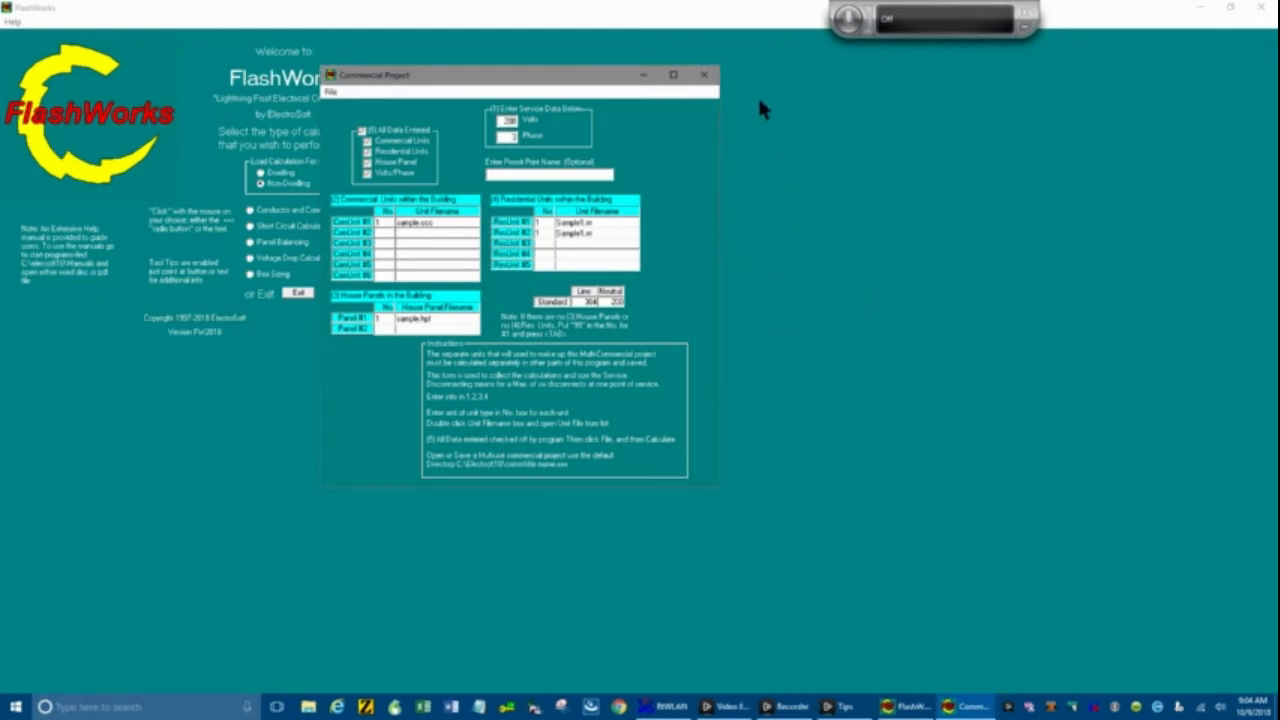
- Size the panel as a Main Service with THHN/THWN wire and determine conductors and conduit
click(331, 92)
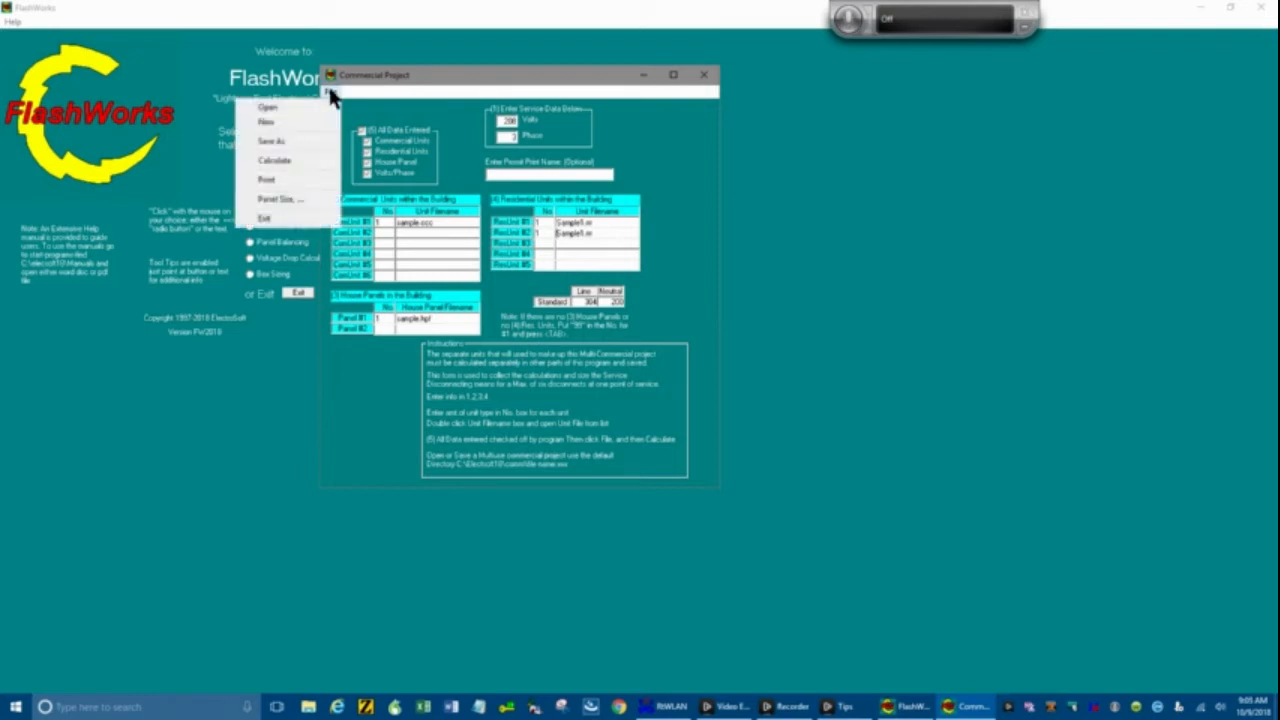
click(280, 200)
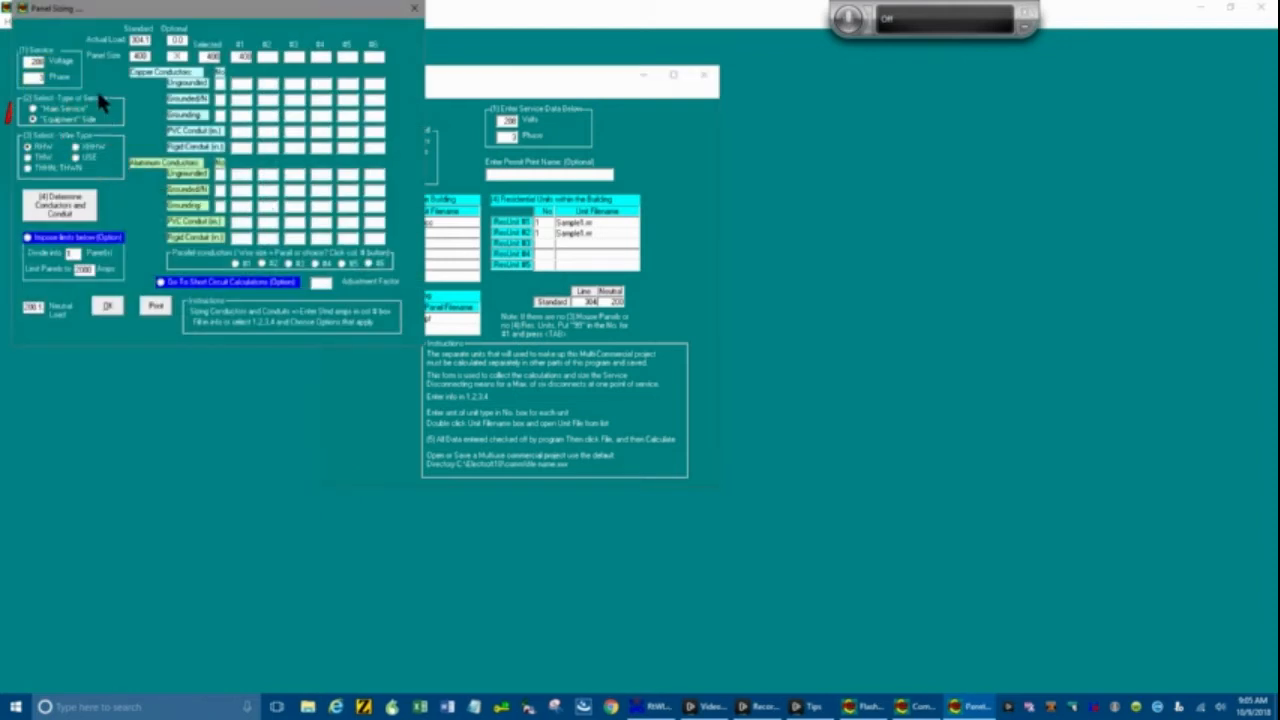
click(33, 112)
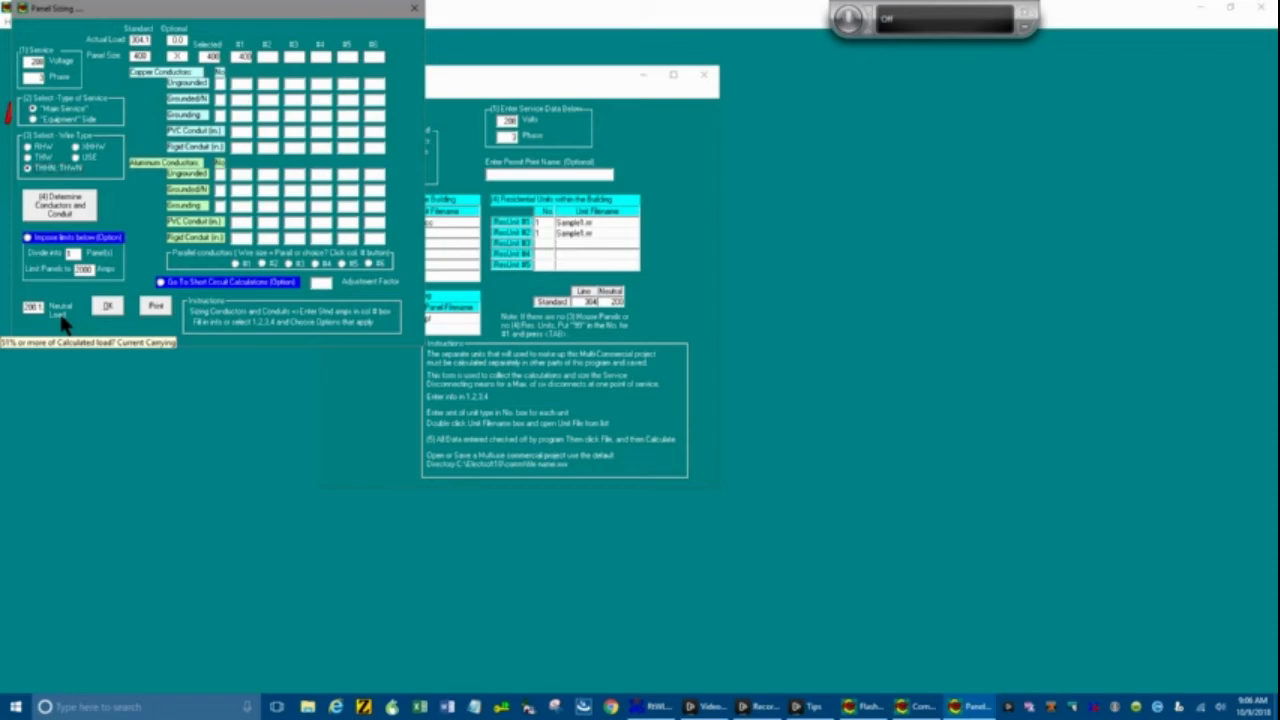
click(70, 205)
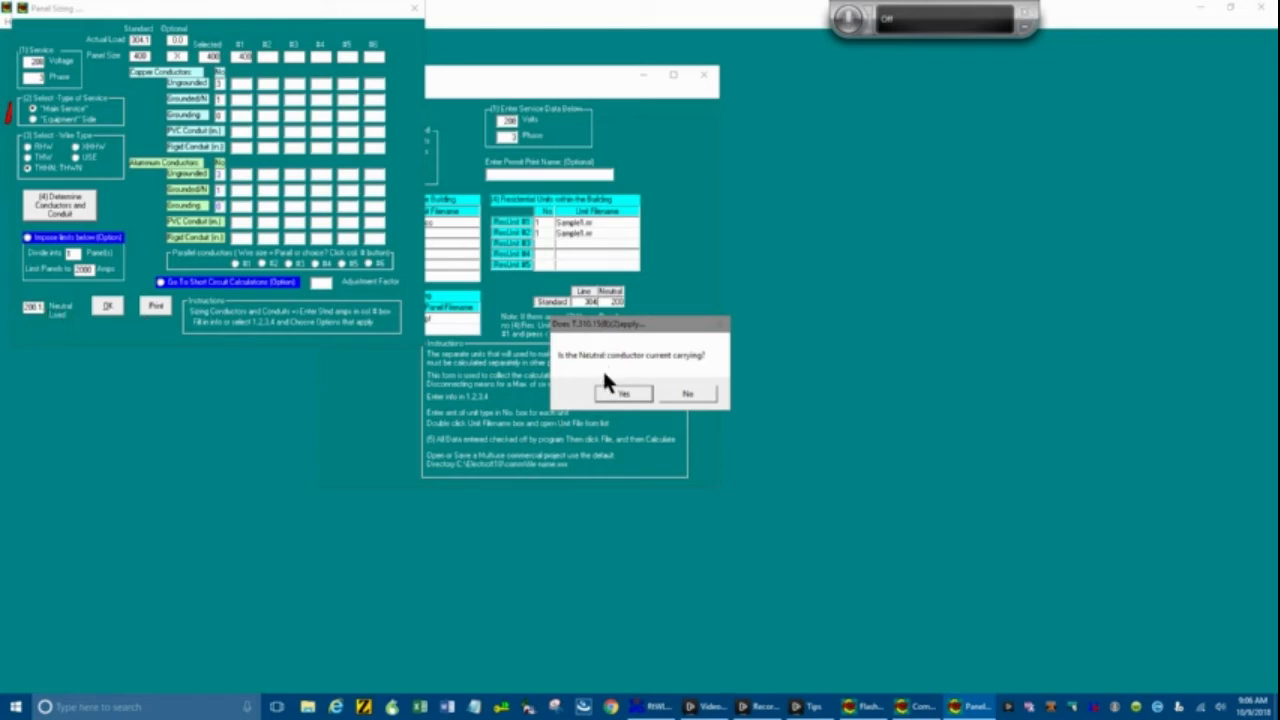
- Make the neutral current-carrying and full size, accepting that no aluminum size is available
click(625, 398)
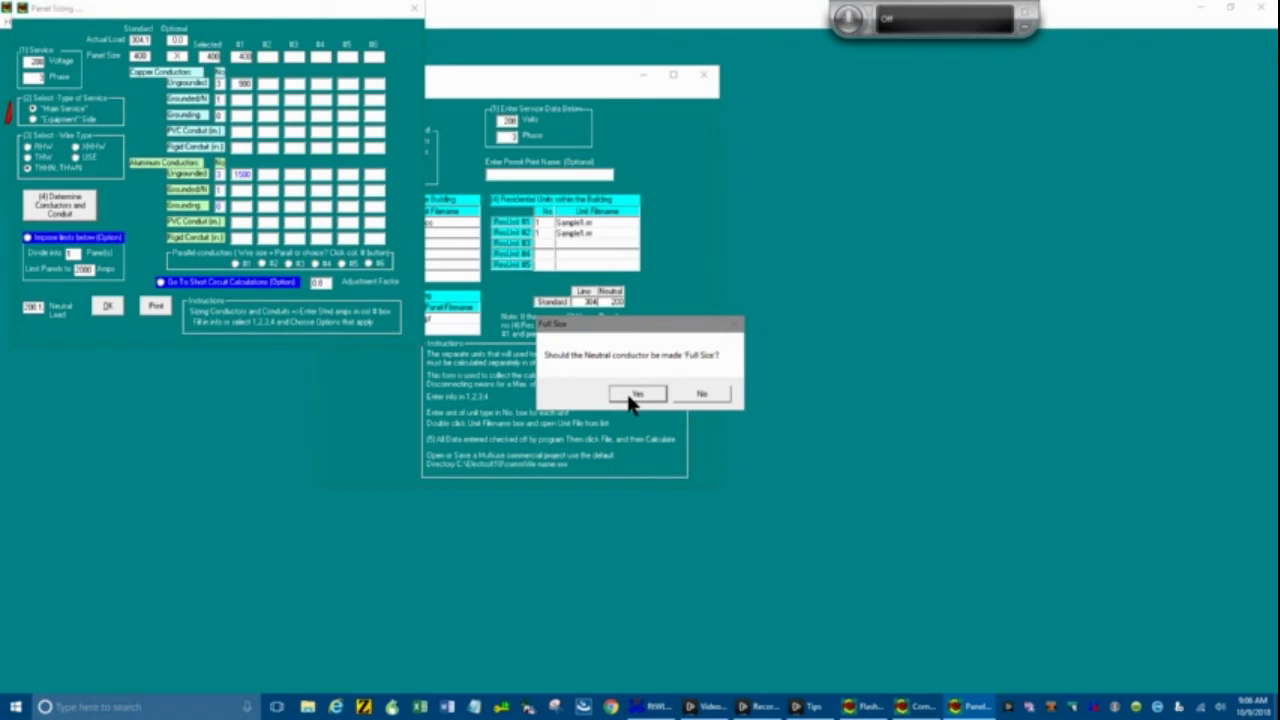
click(632, 398)
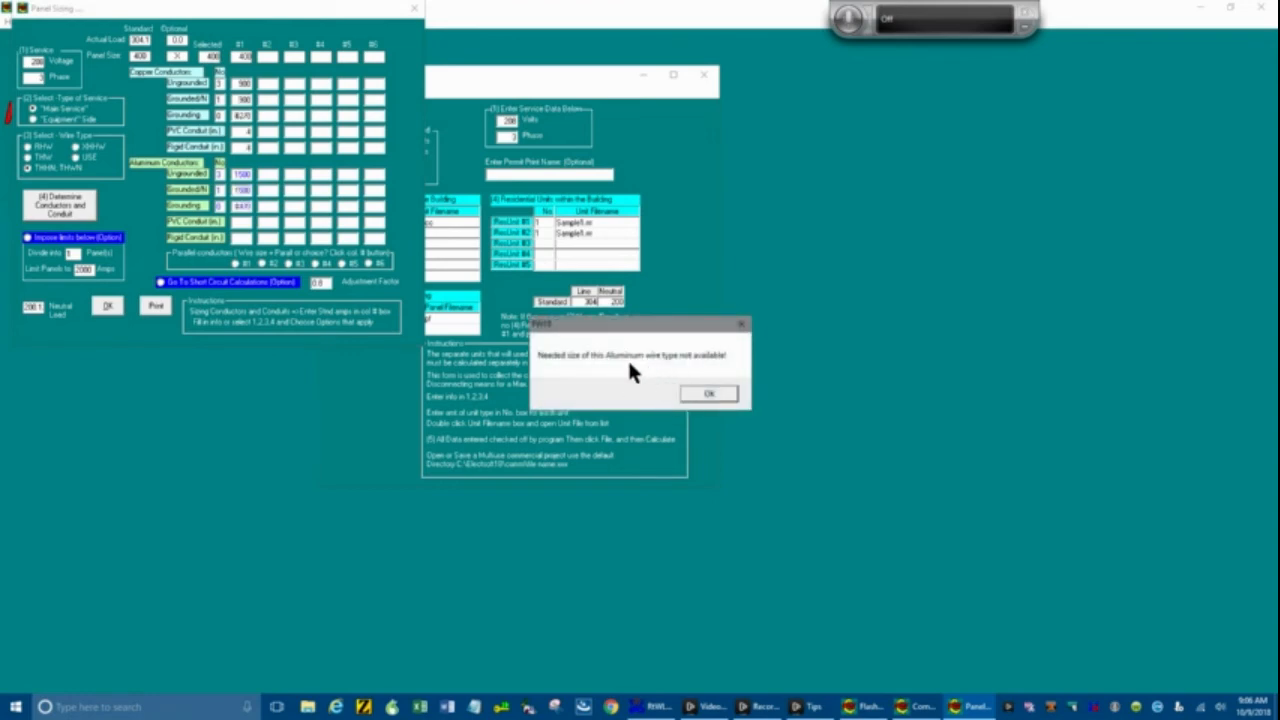
click(708, 398)
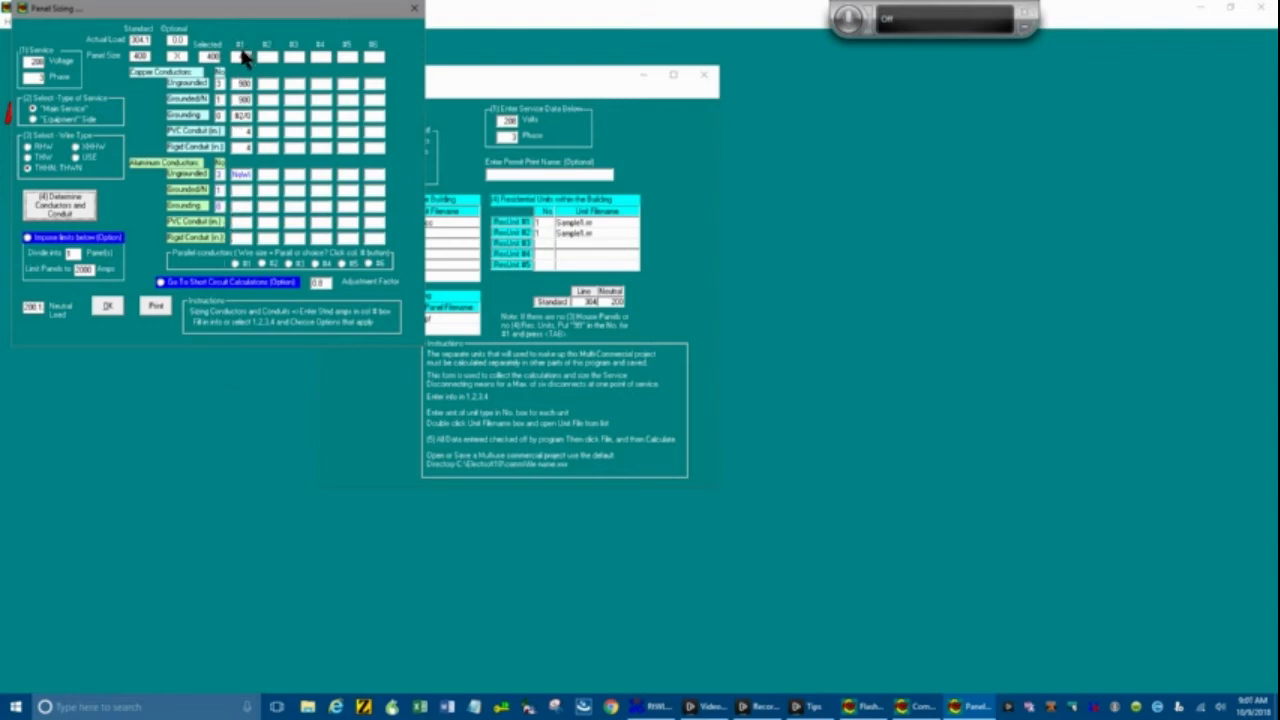
- Start paralleling for panel #1 with 2 parallel conductor sets
click(235, 264)
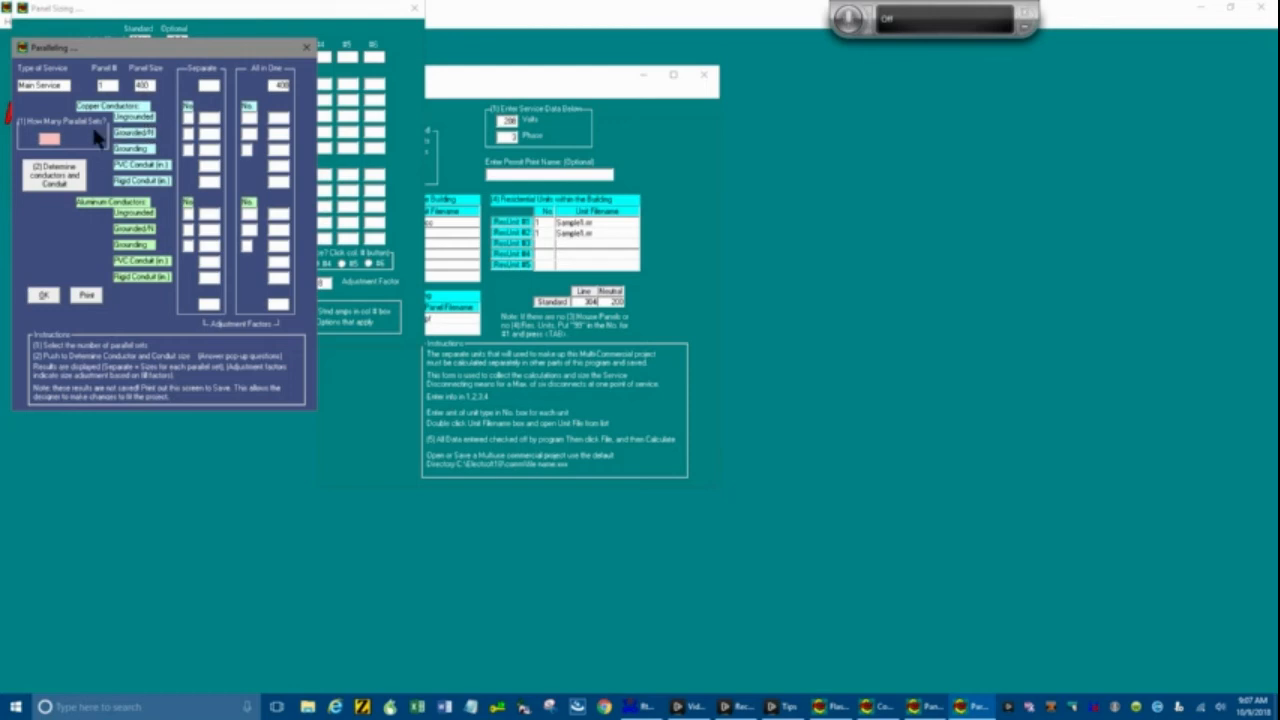
click(52, 138)
text(2)
- Determine conductors and conduit for the two sets with a current-carrying, full-size neutral
click(58, 178)
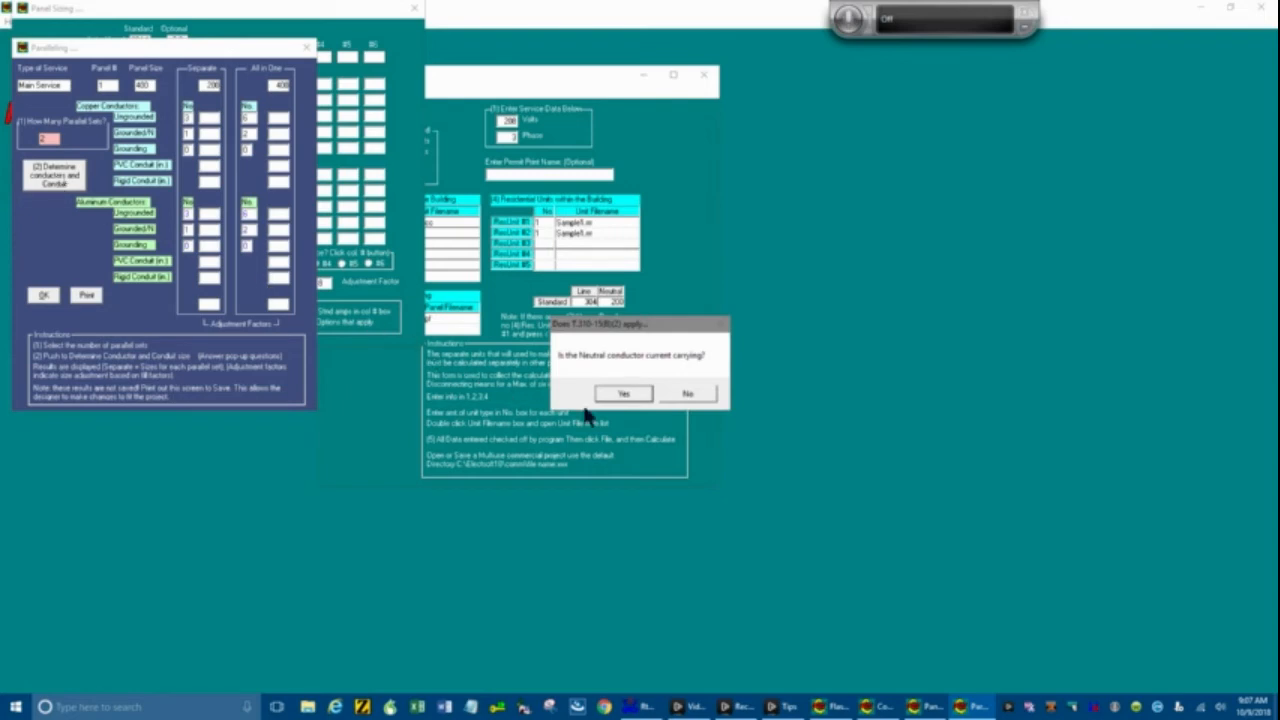
click(621, 398)
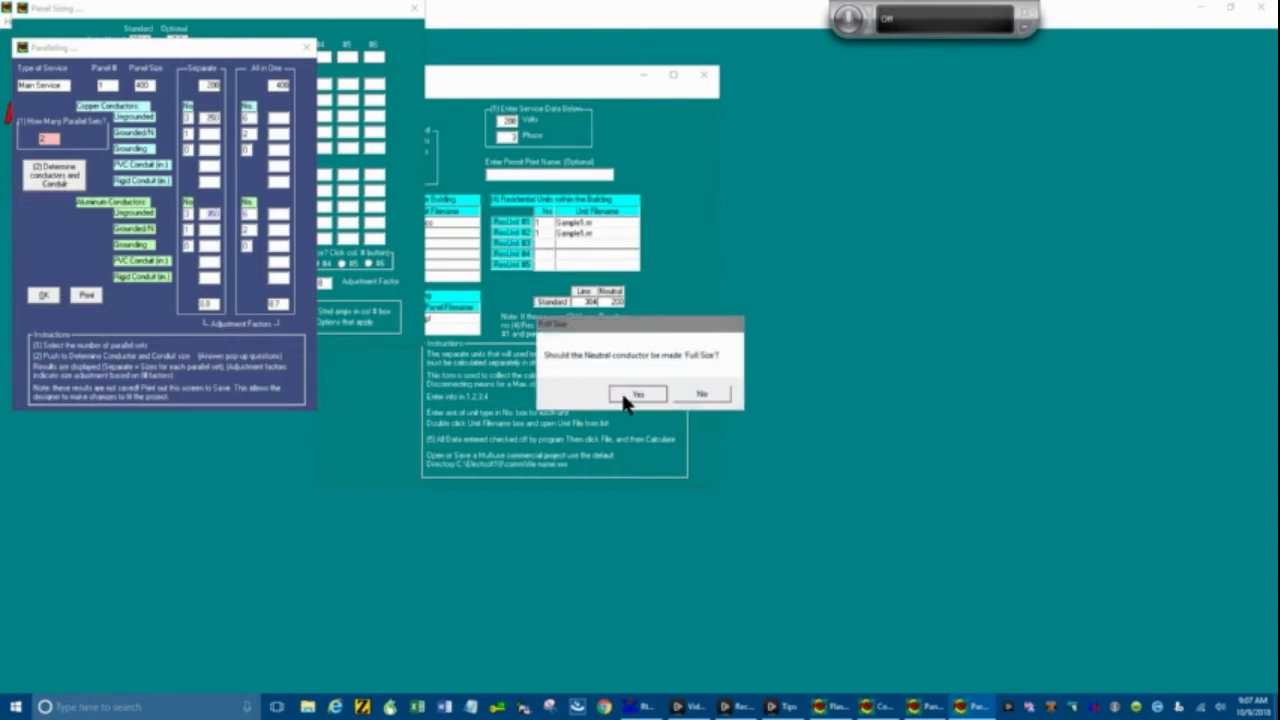
click(621, 398)
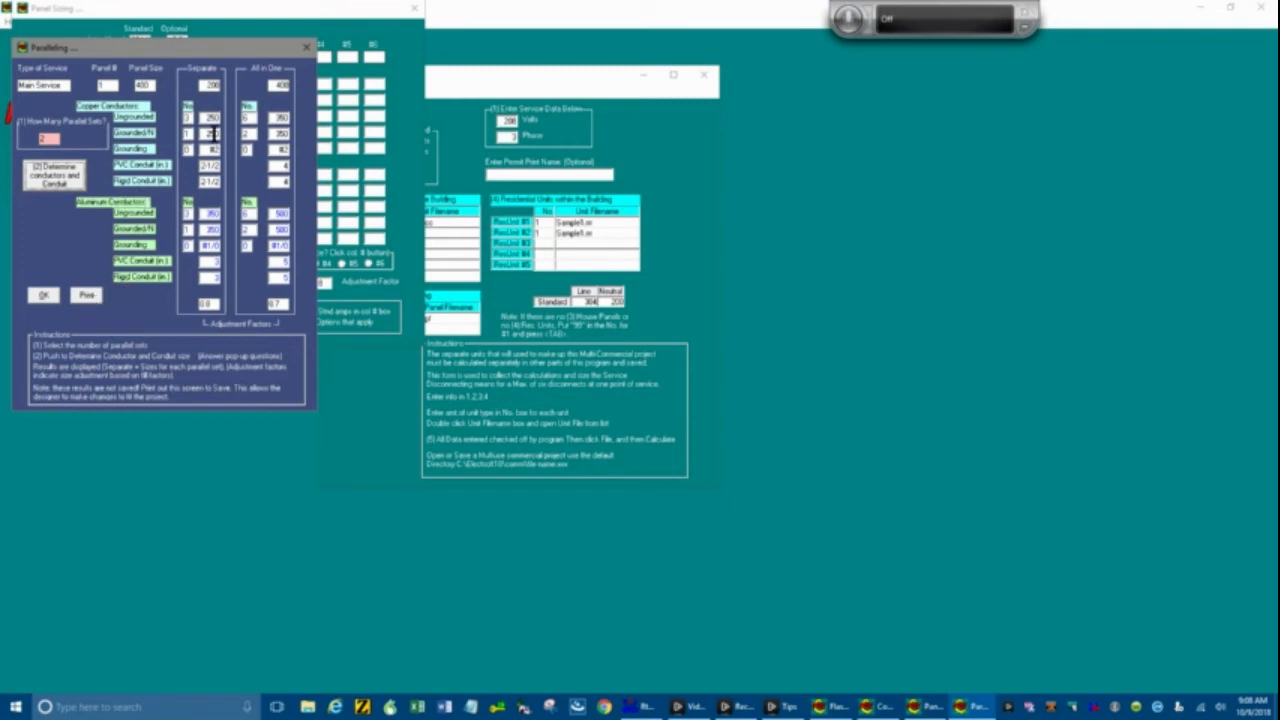
- Accept the Paralleling results and then the Panel Sizing window, back to the Commercial Project form
click(45, 296)
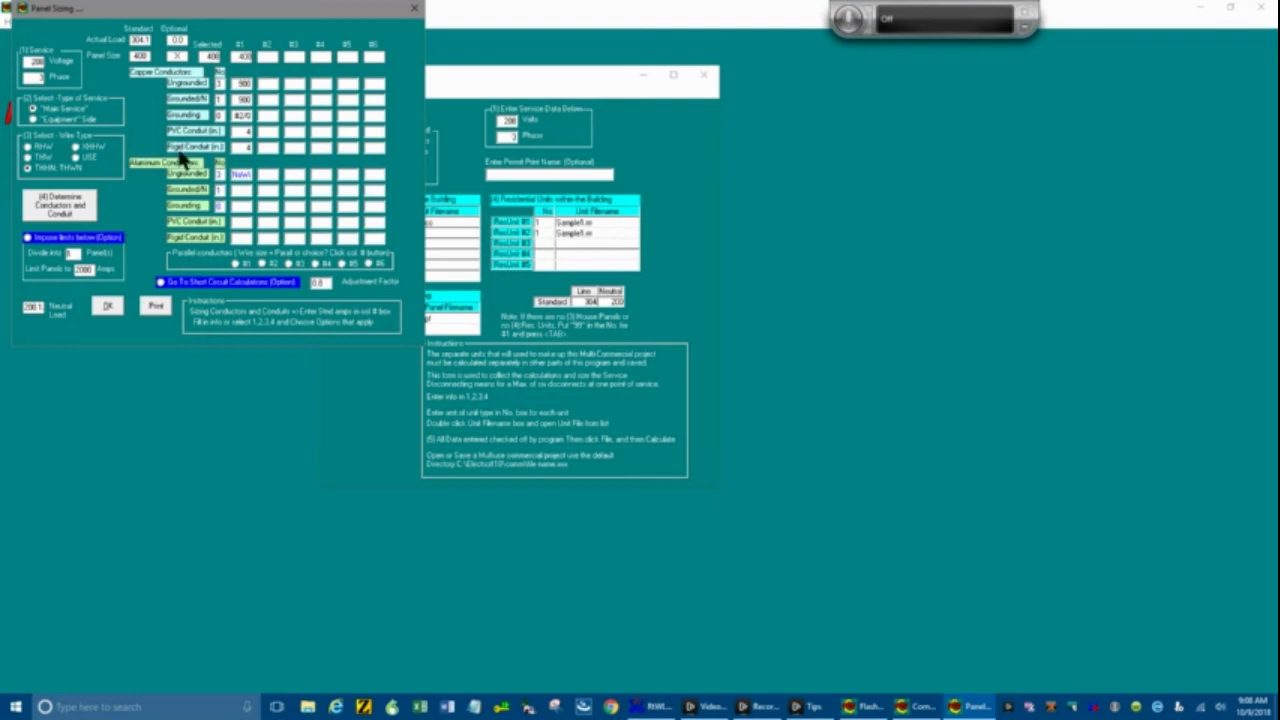
click(240, 175)
click(108, 306)
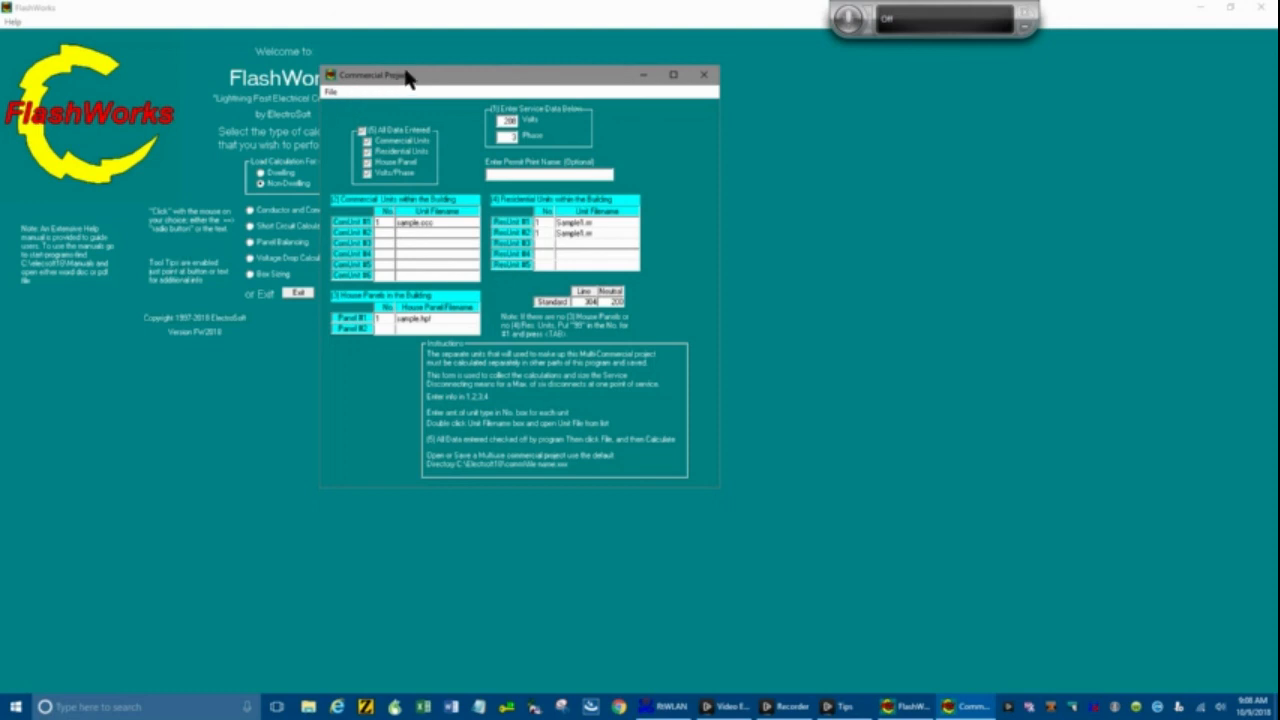
- Nudge the Commercial Project window aside and start Save As from its File menu
drag(416, 78, 474, 84)
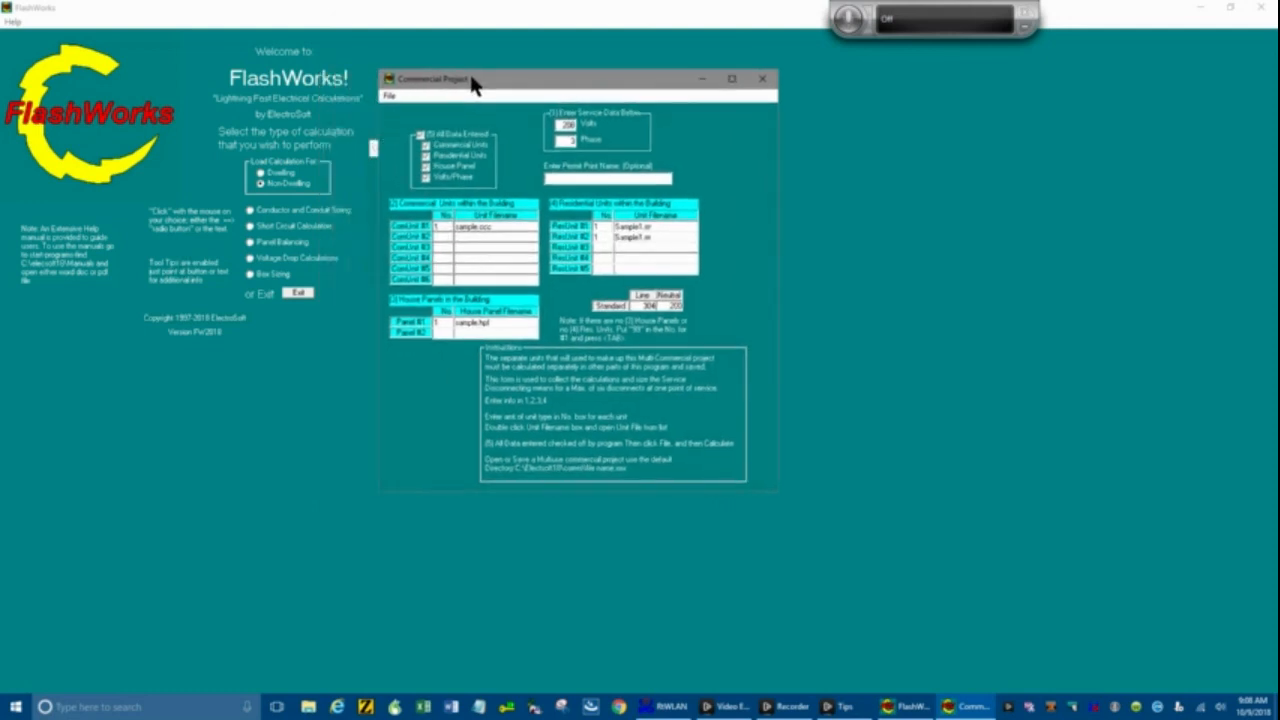
click(389, 96)
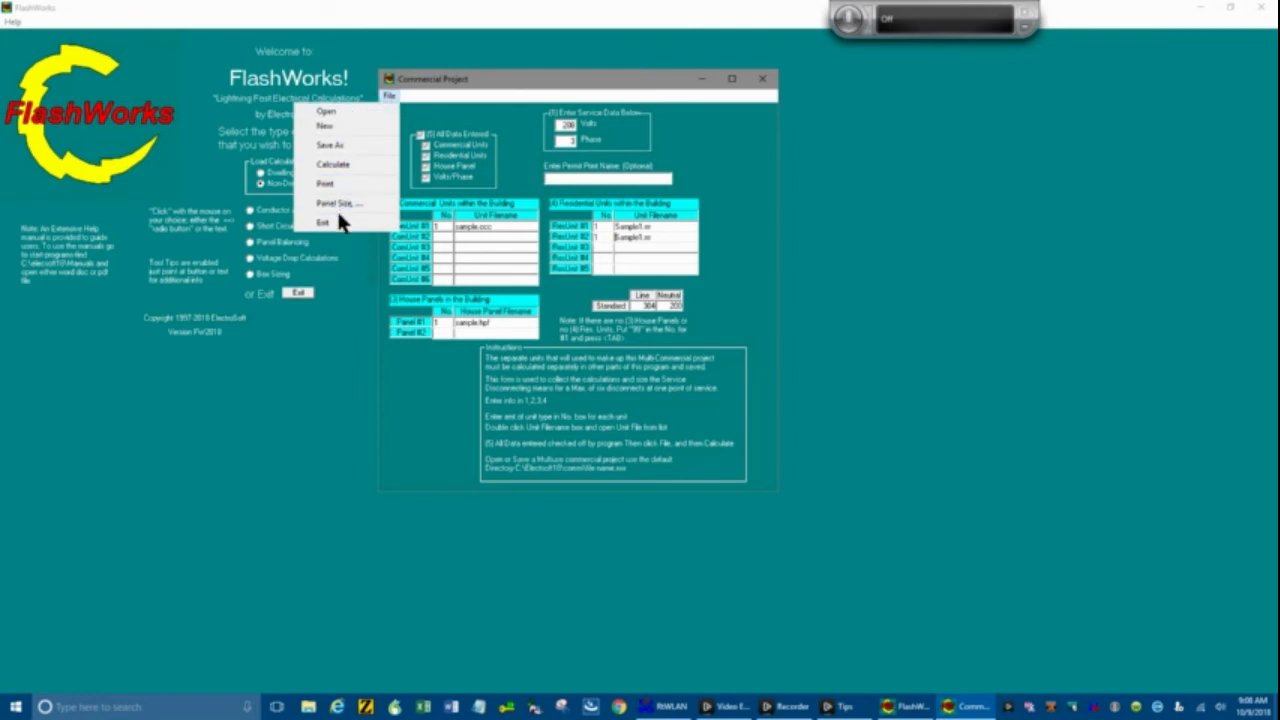
click(342, 147)
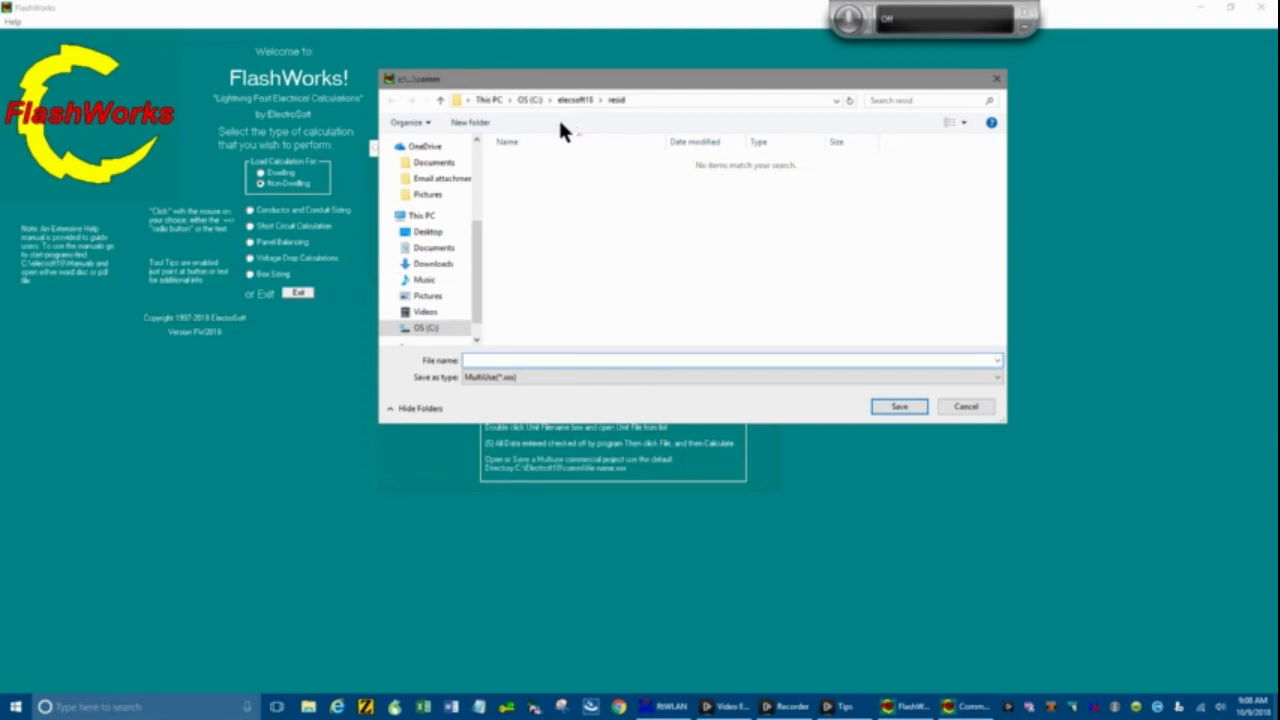
- Navigate up to elecsoft18 and into the house folder, ready to enter a file name
click(443, 105)
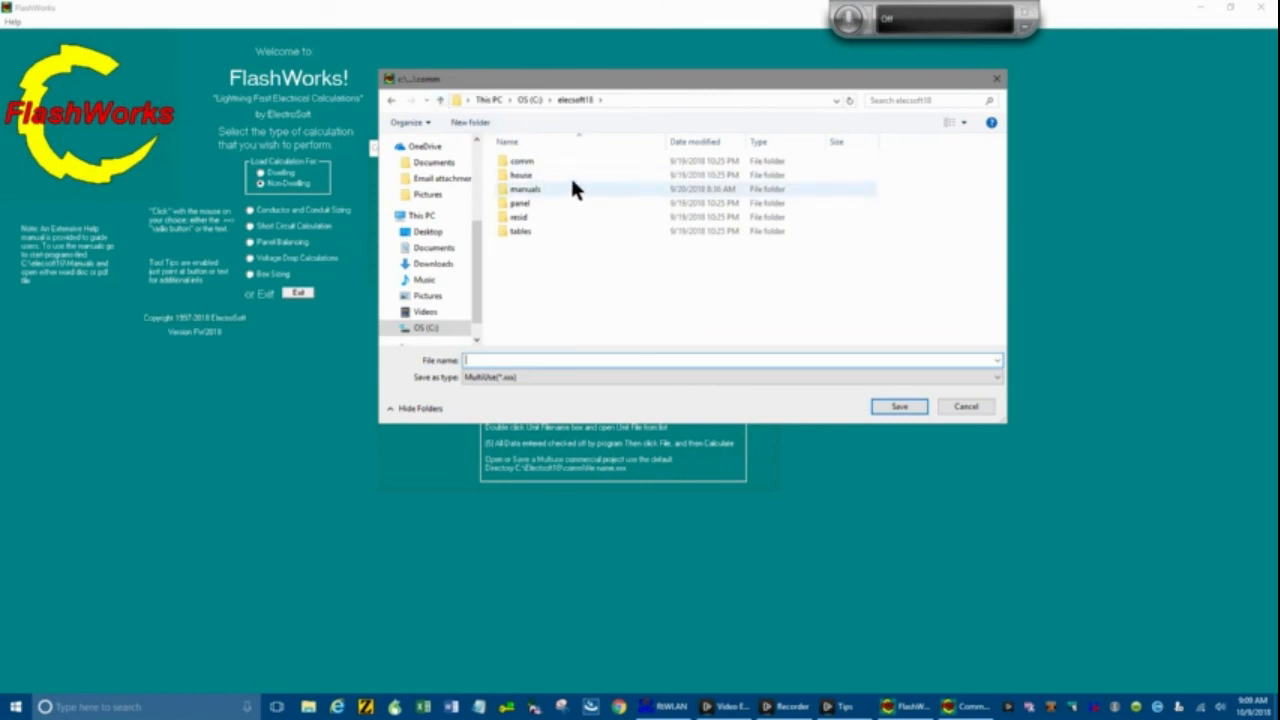
click(539, 180)
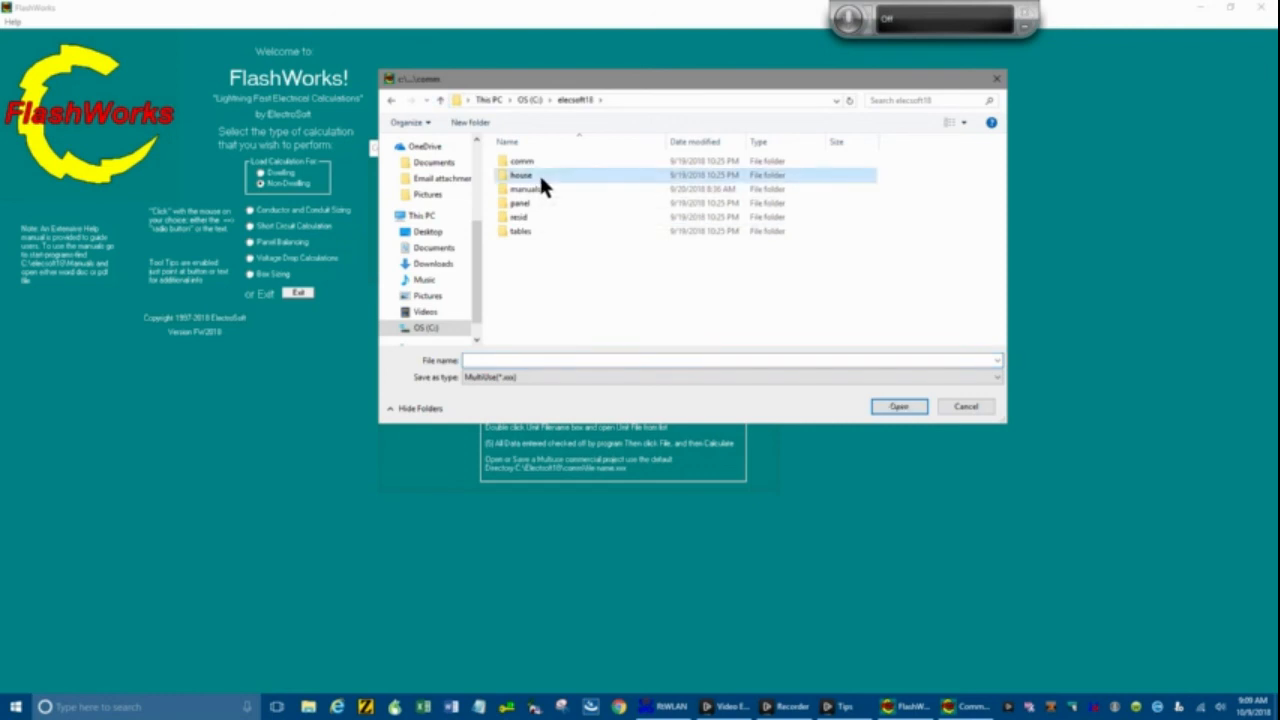
double_click(539, 180)
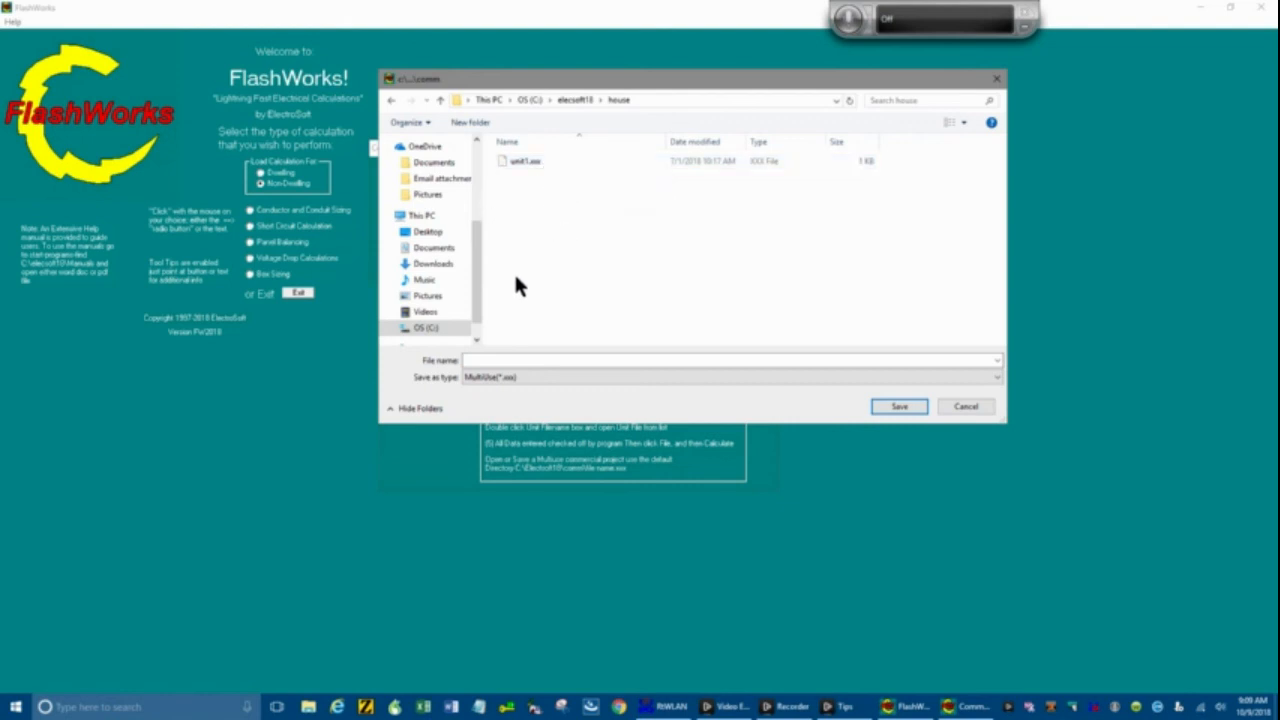
click(482, 360)
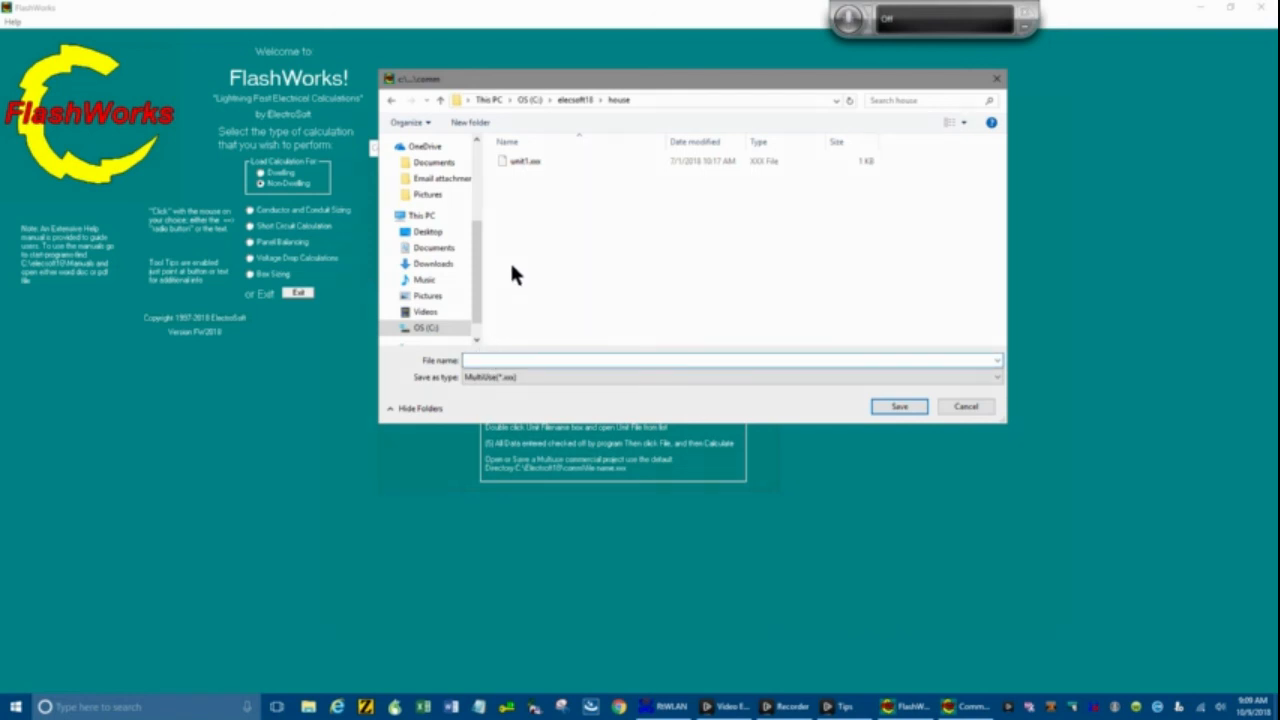
text(sam)
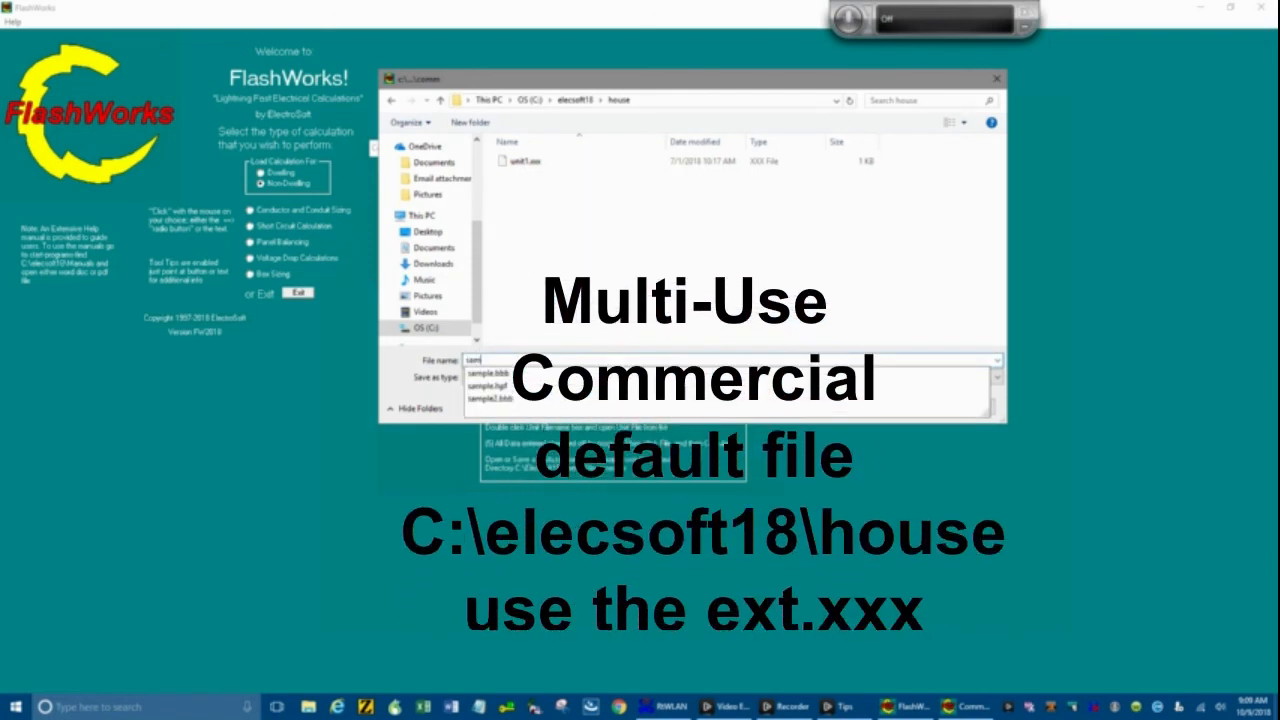
text(ple)
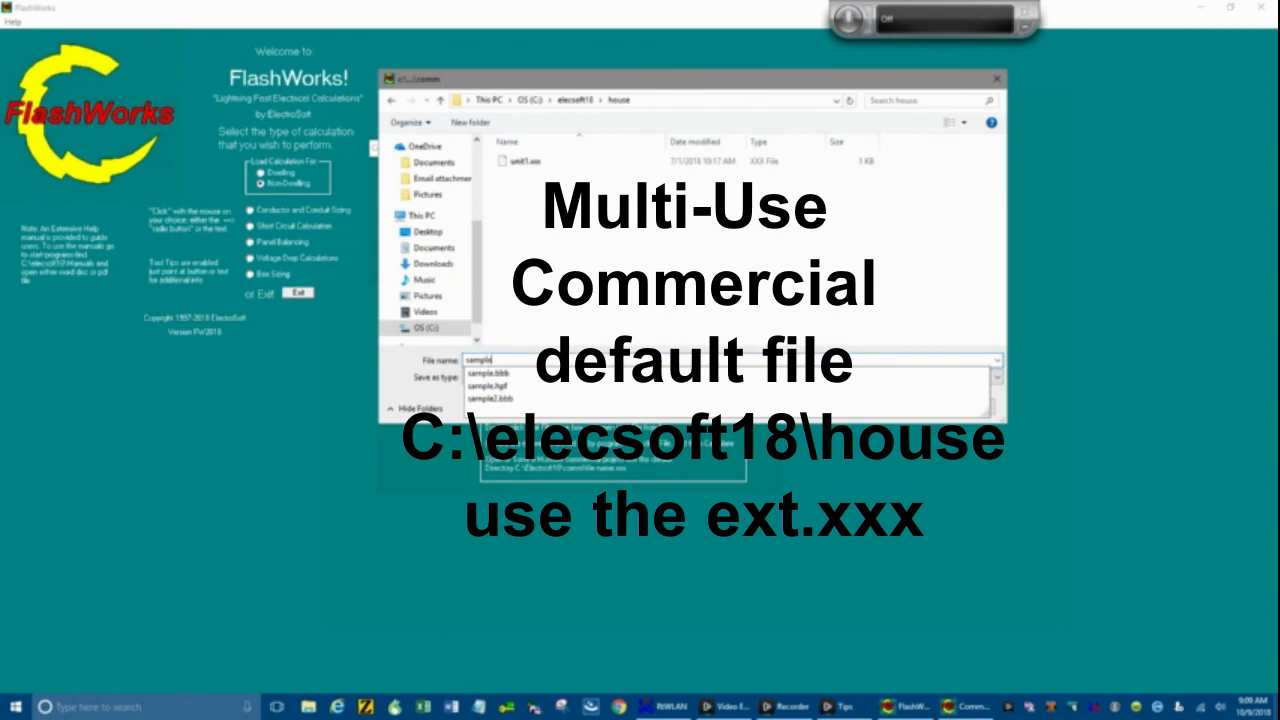
text( mu)
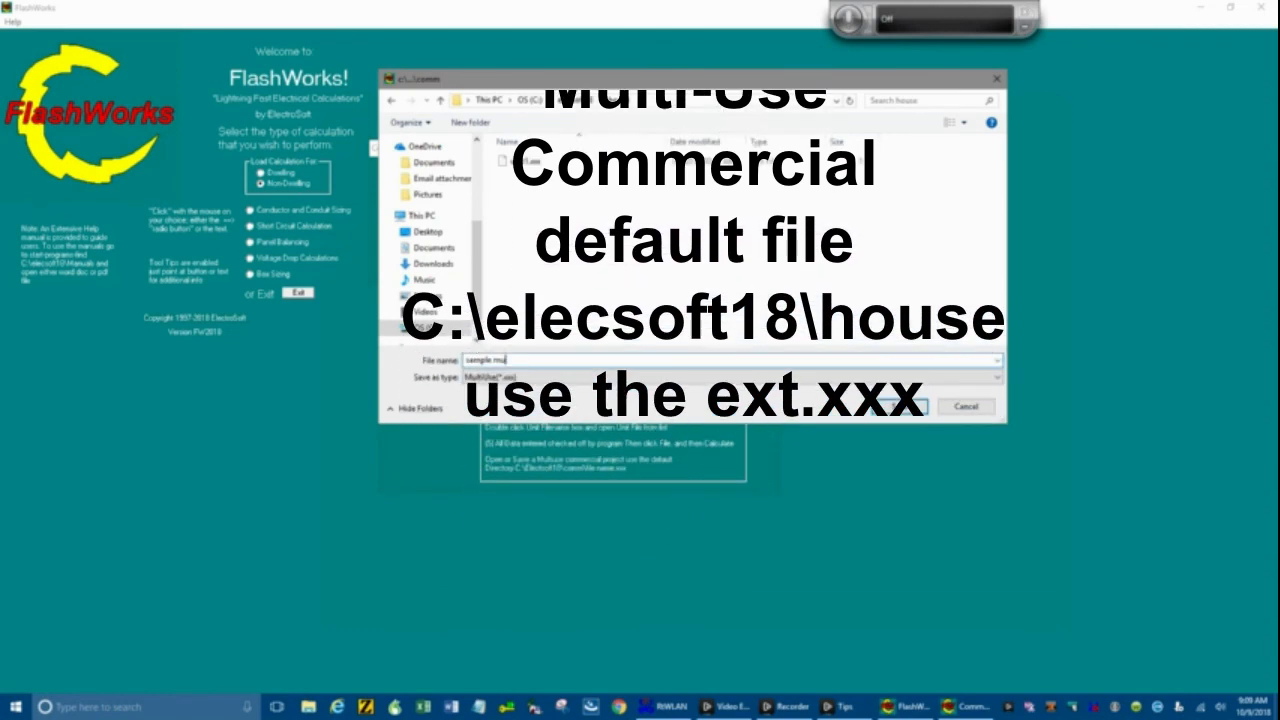
text(lt)
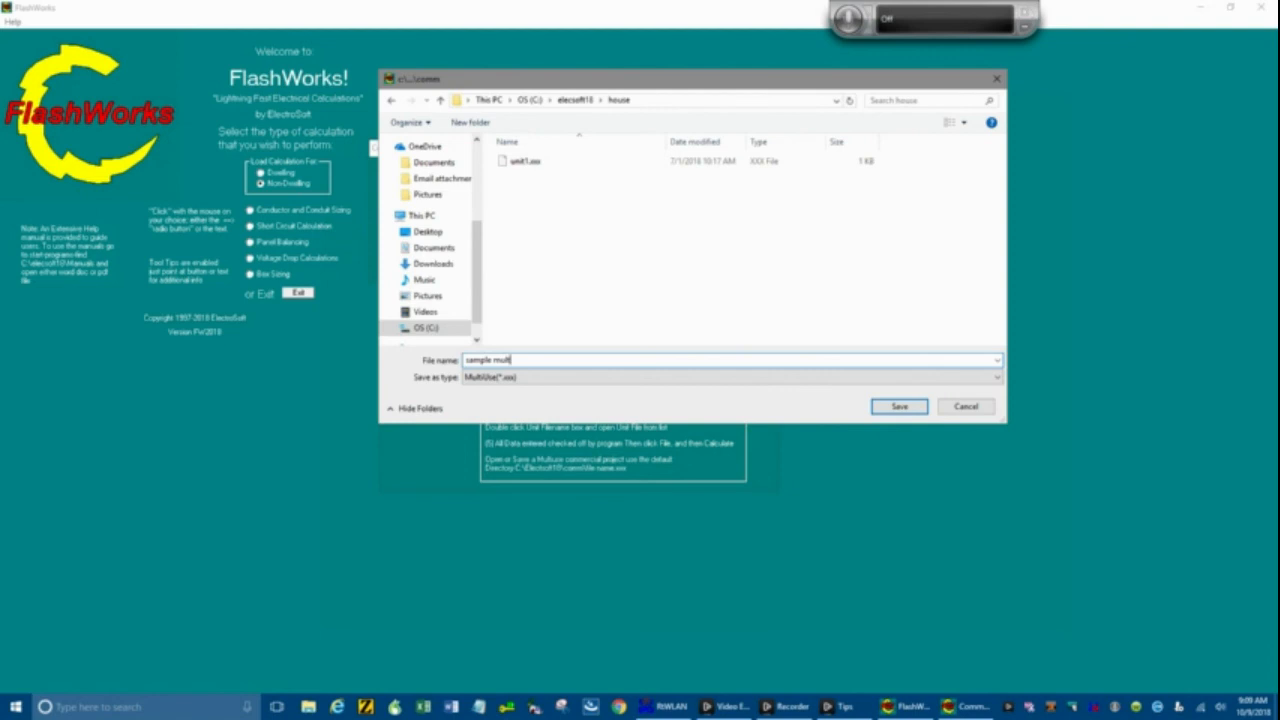
text(i)
- Save the project as 'sample multi' in the house folder
click(900, 407)
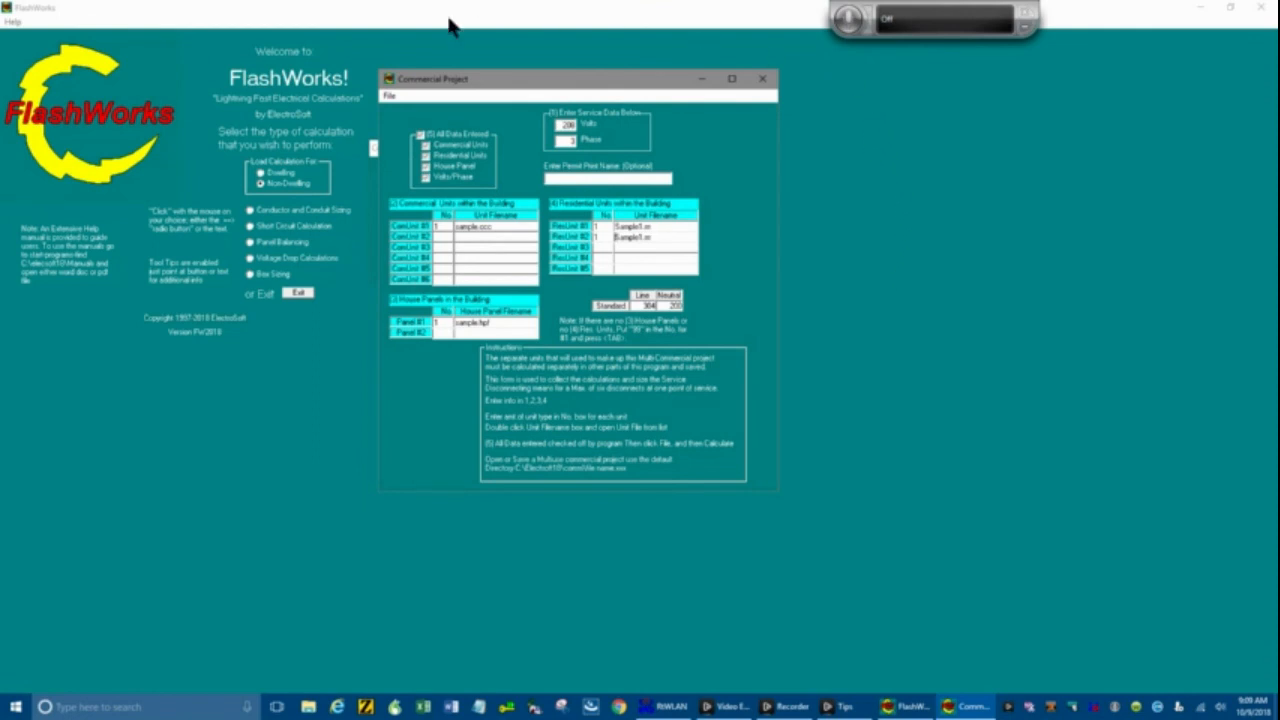
- Exit the Commercial Project form via its File menu, leaving the Commercial Selection choices
click(389, 97)
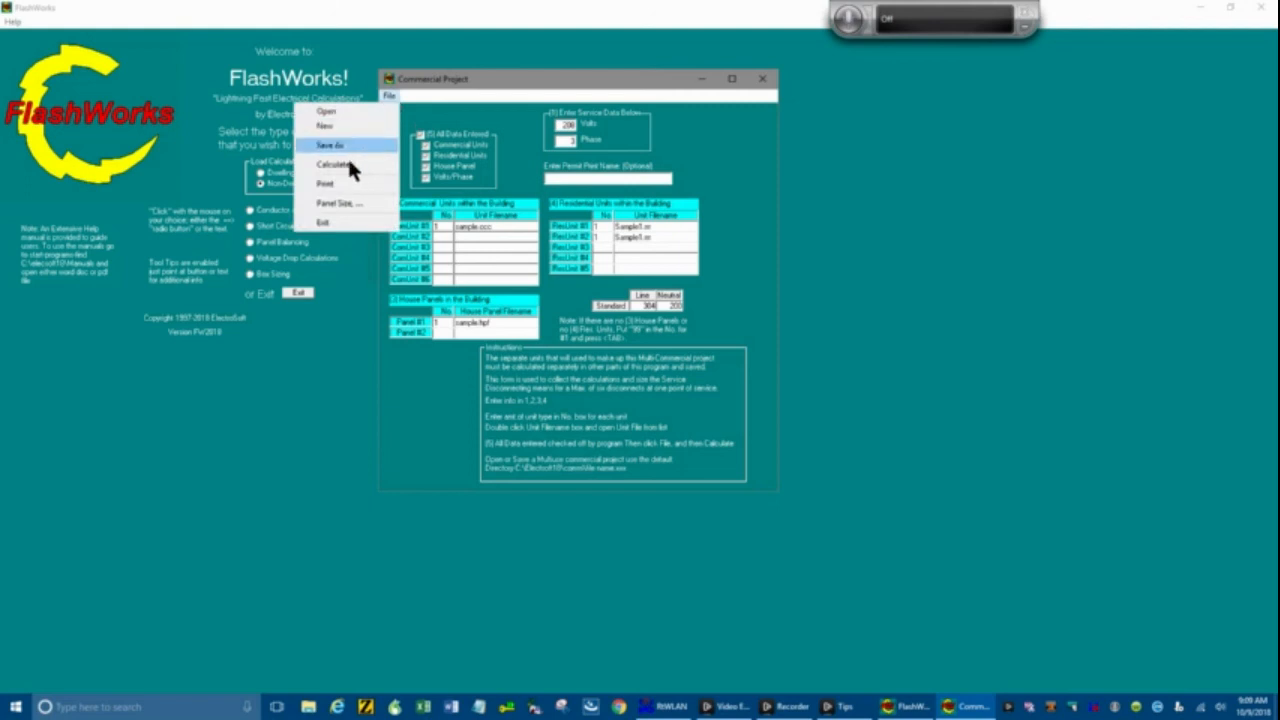
click(337, 224)
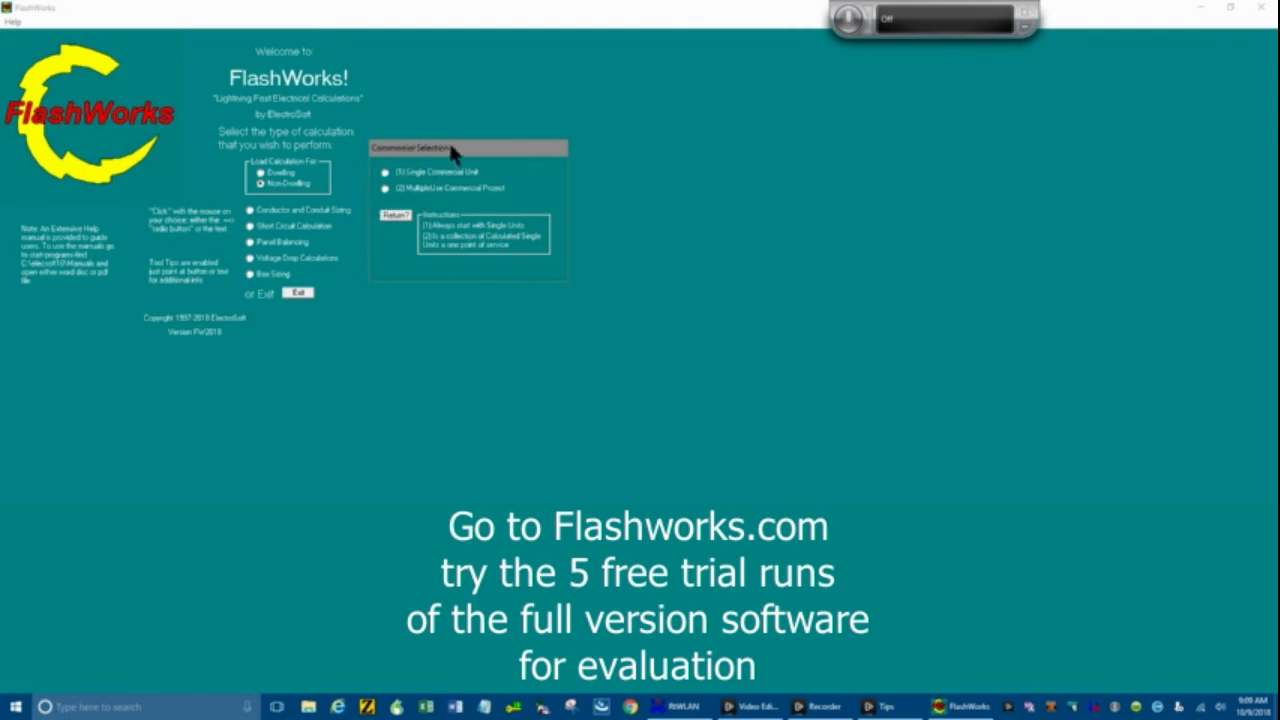
- Choose Return? in Commercial Selection to get back to the welcome screen
click(396, 216)
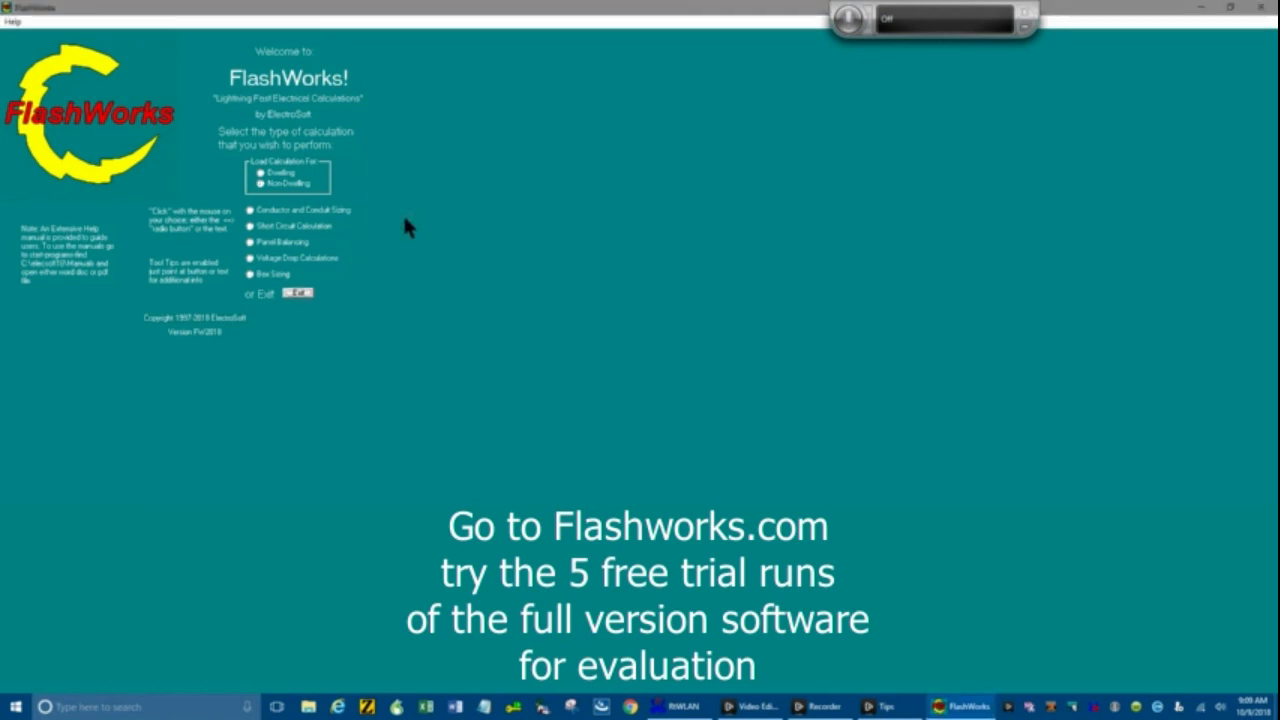